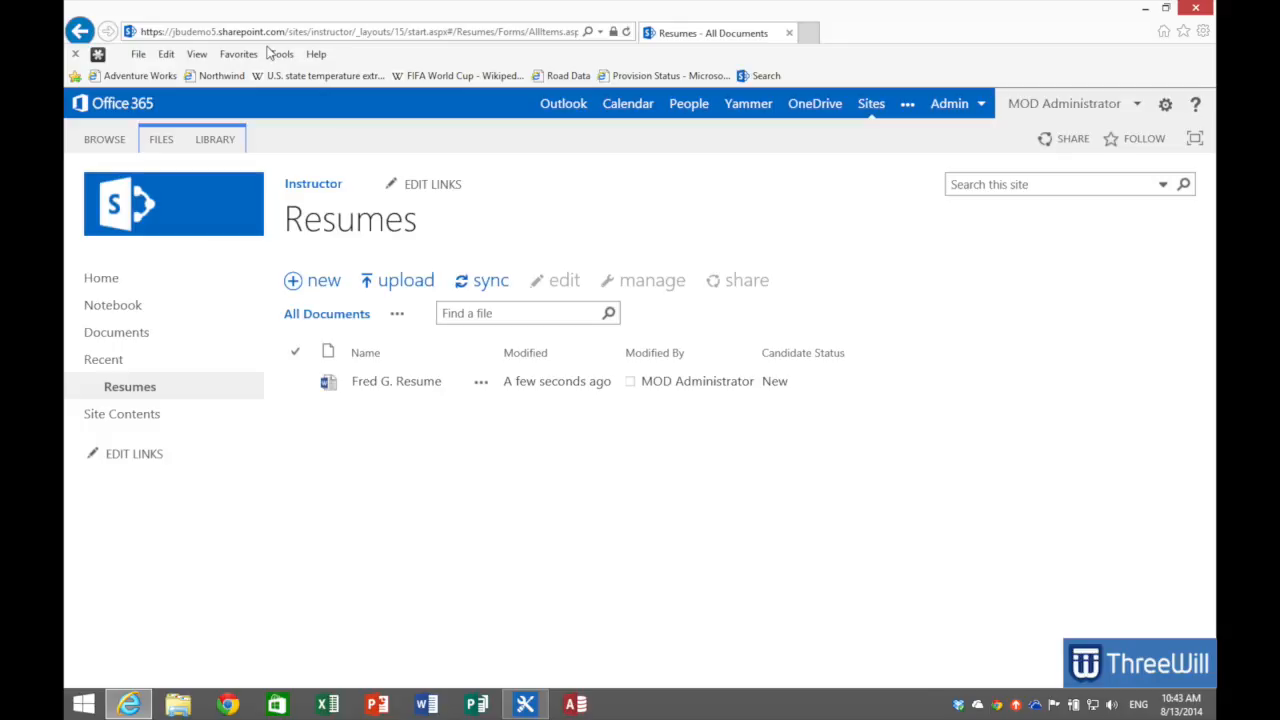
# - Switch to SharePoint Designer and create a SharePoint 2013 list workflow for the Resumes library named Resume Candidate Flow
pyautogui.moveTo(525, 706)
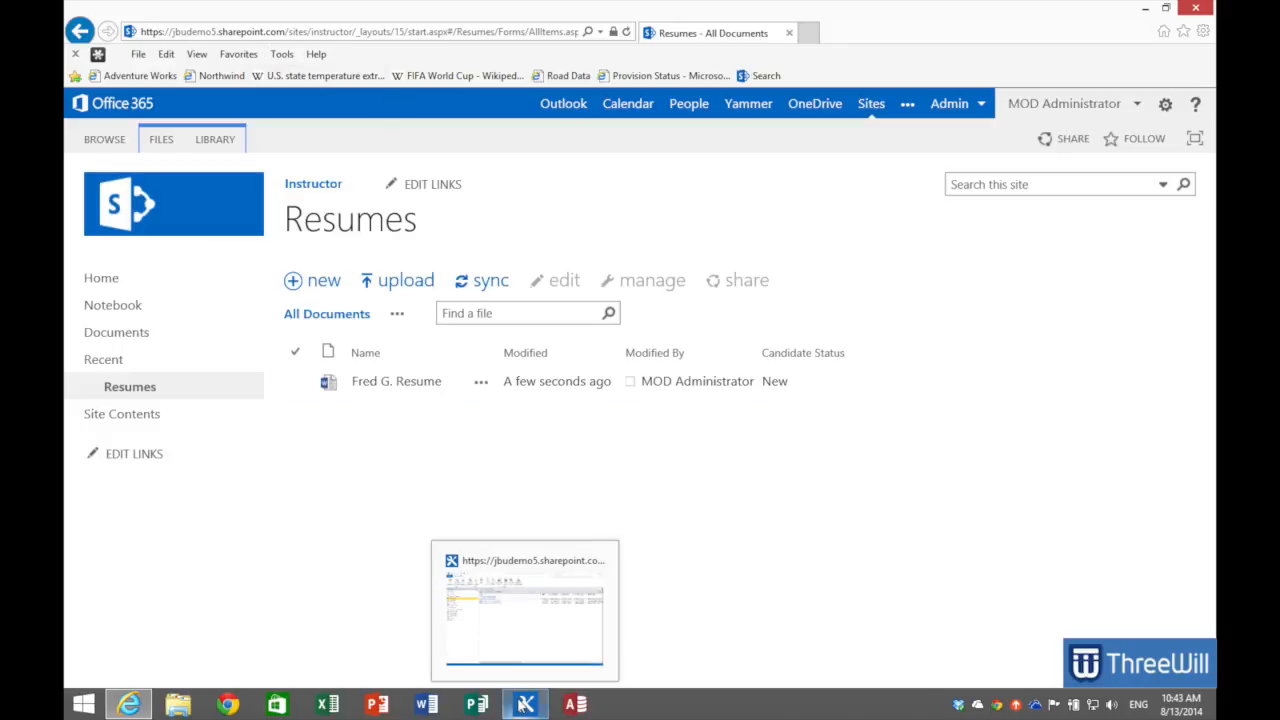
pyautogui.click(525, 615)
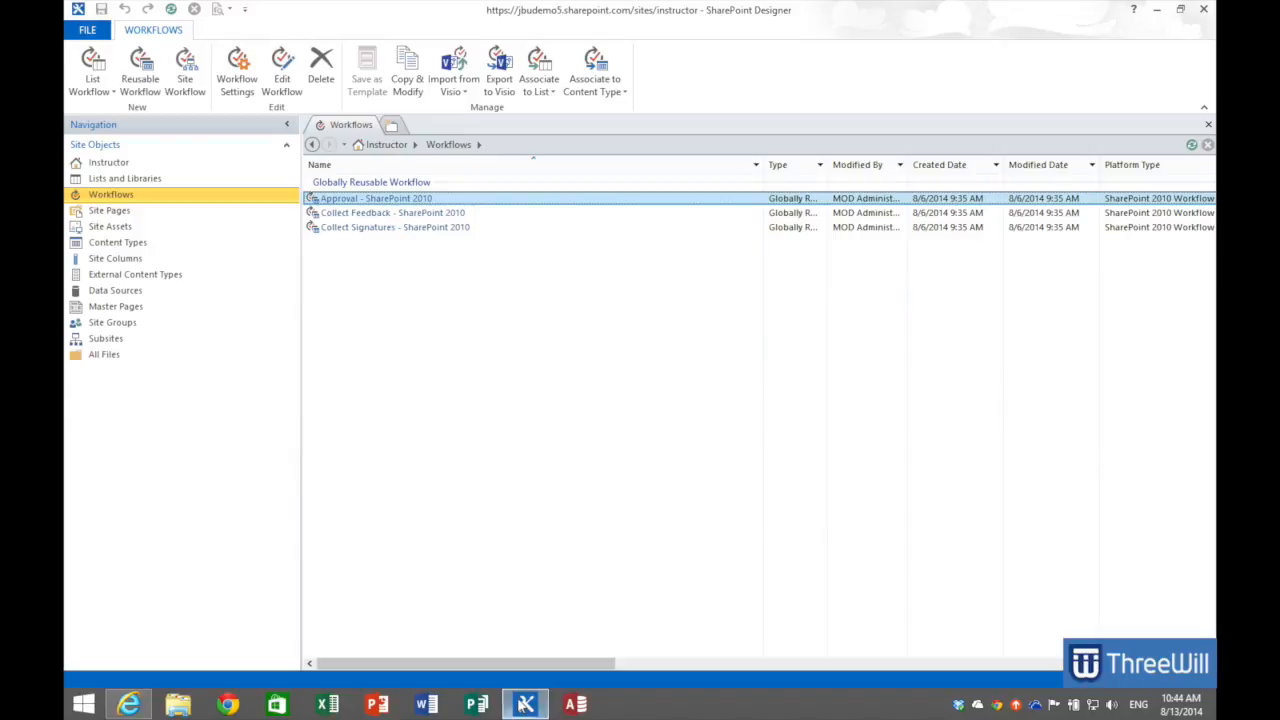
pyautogui.click(92, 70)
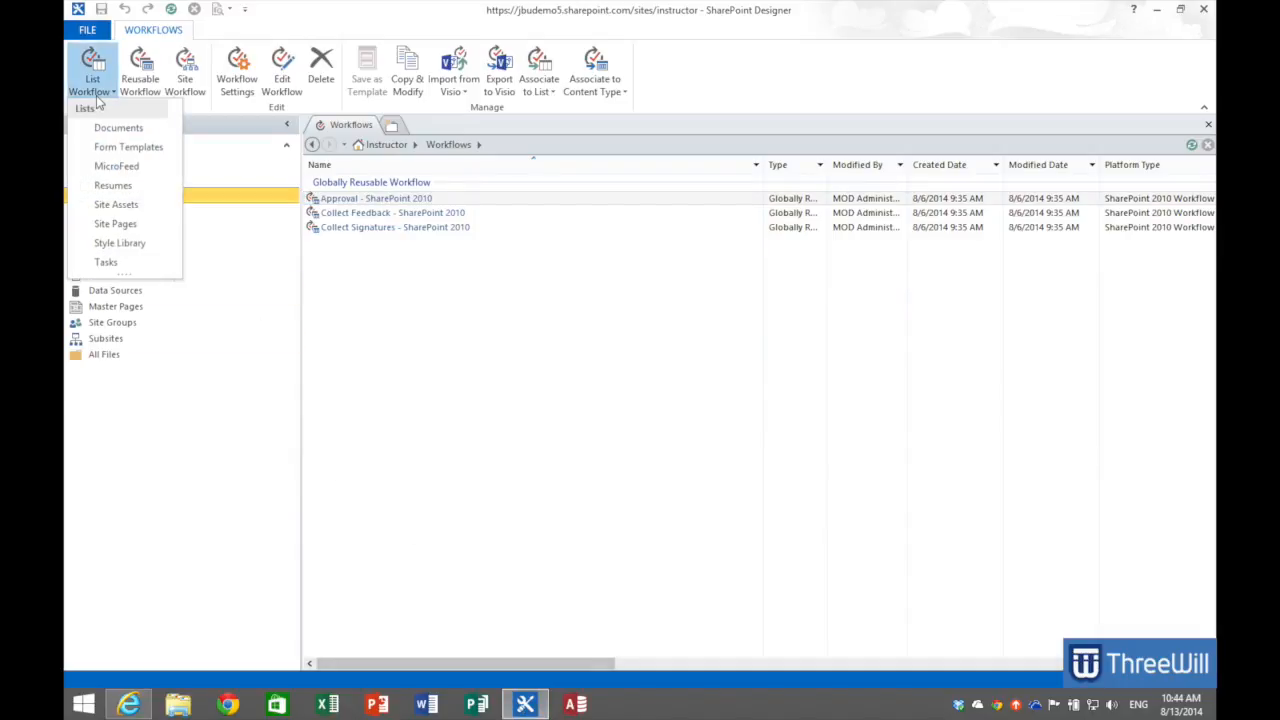
pyautogui.click(113, 185)
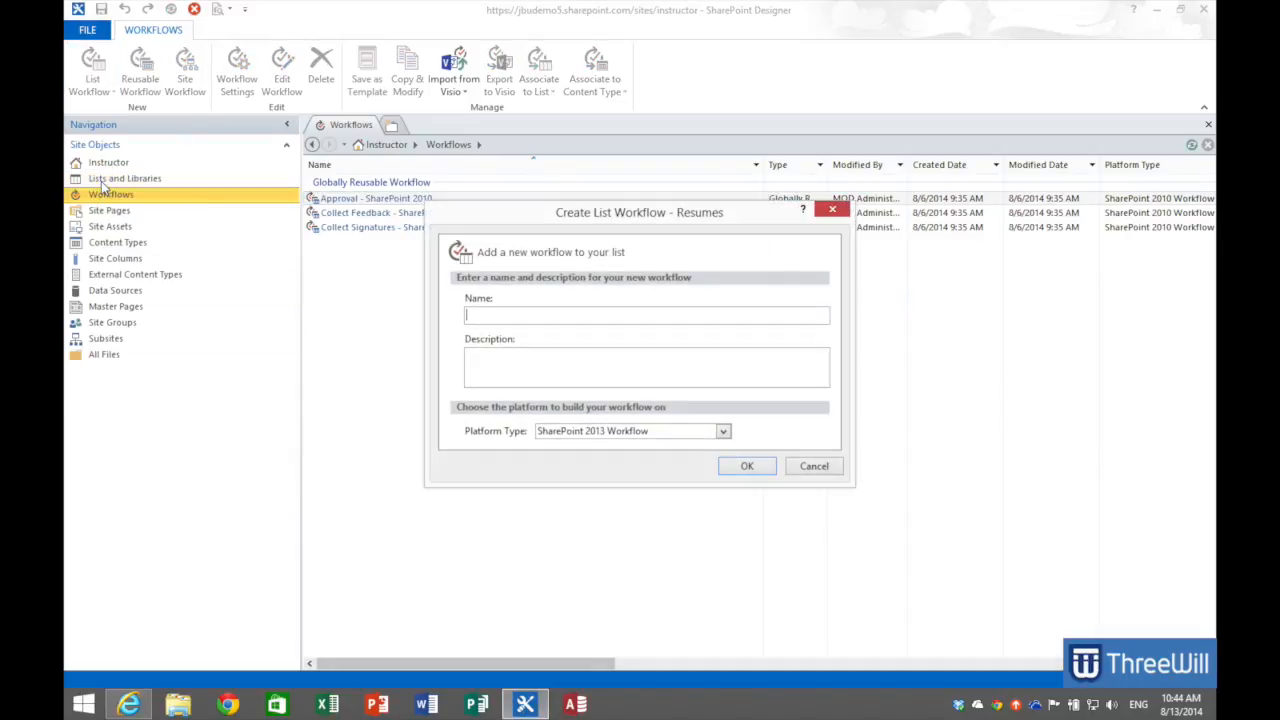
pyautogui.write('Resume Candidate Flow')
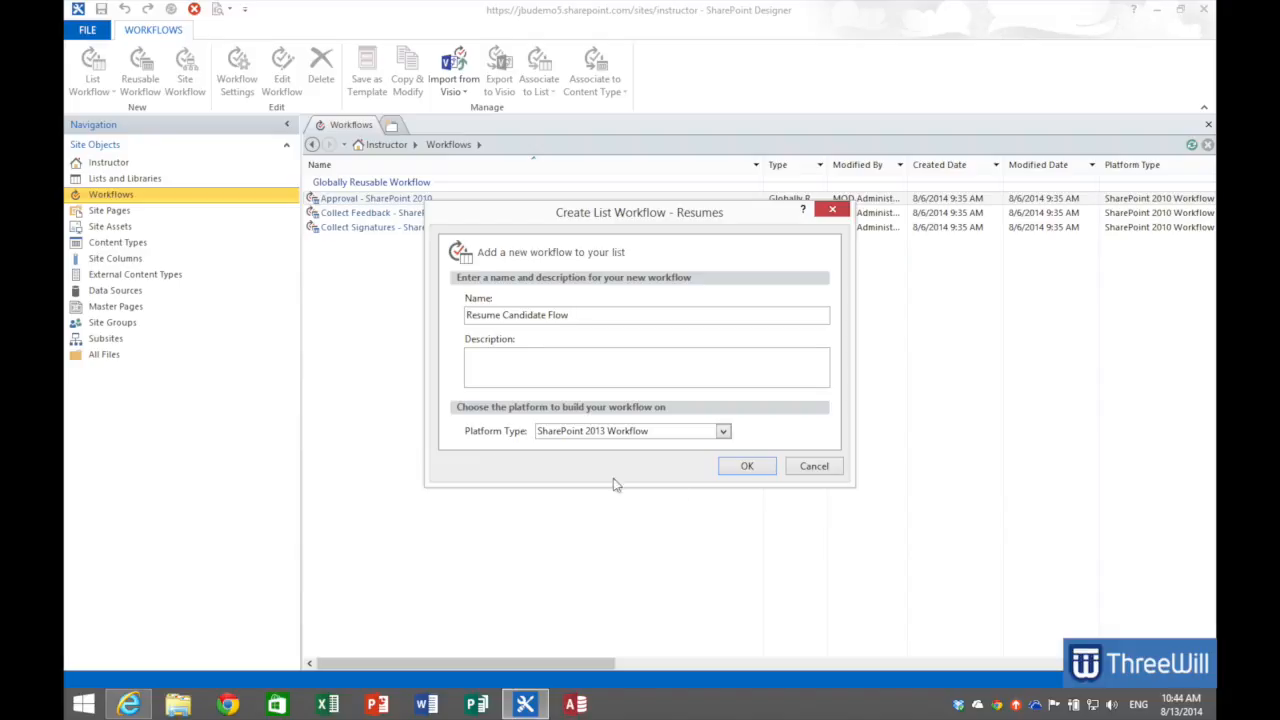
pyautogui.click(747, 467)
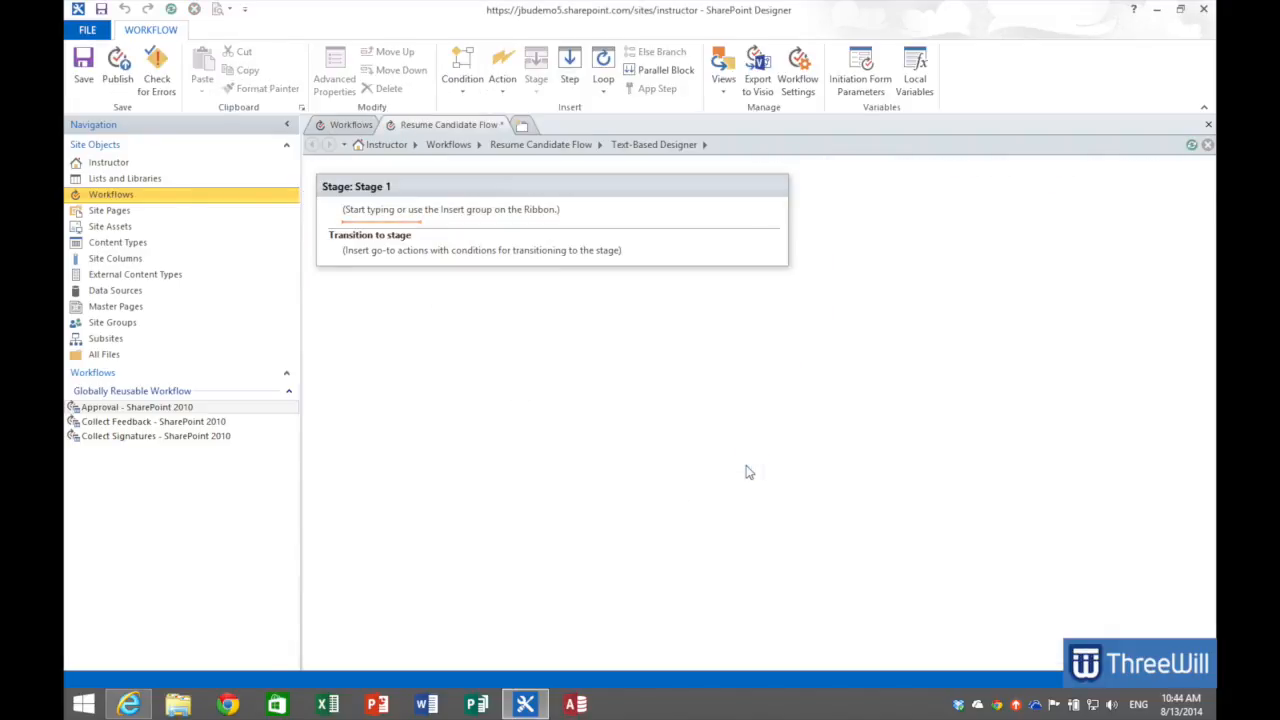
# - Rename the workflow's first stage as Process Candidate
pyautogui.click(378, 185)
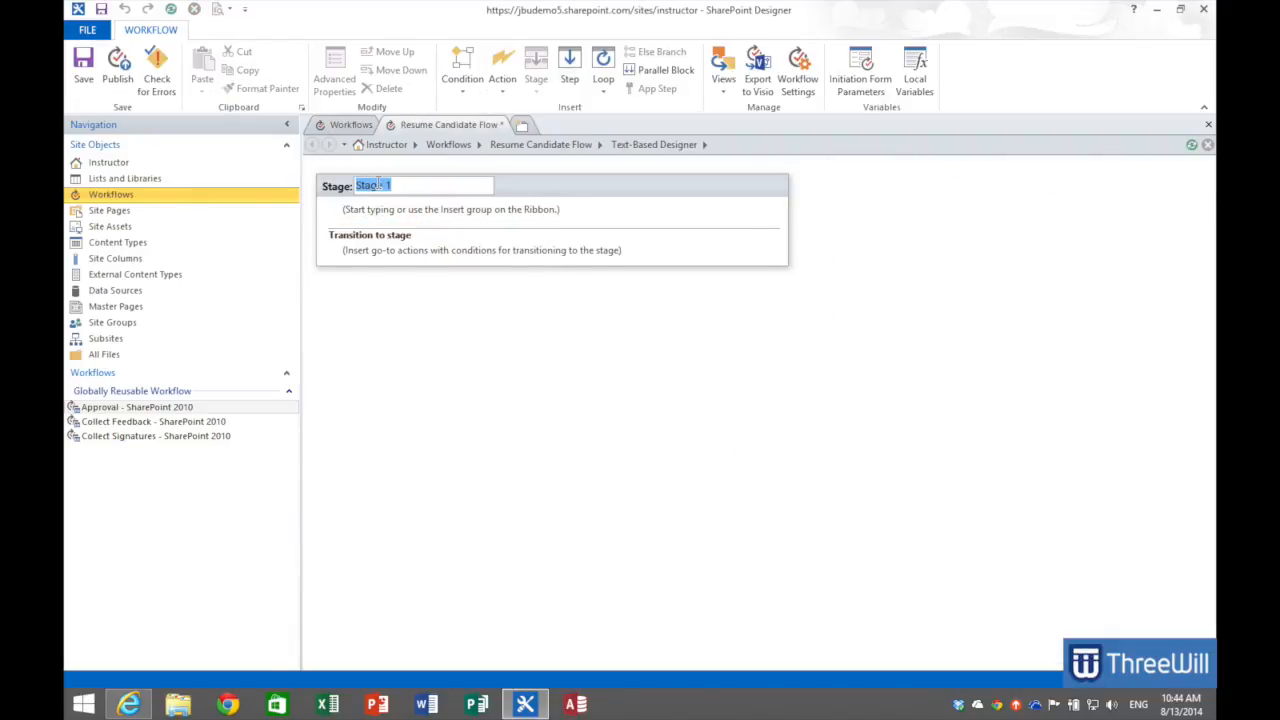
pyautogui.write('Process Candidate')
pyautogui.press('Return')
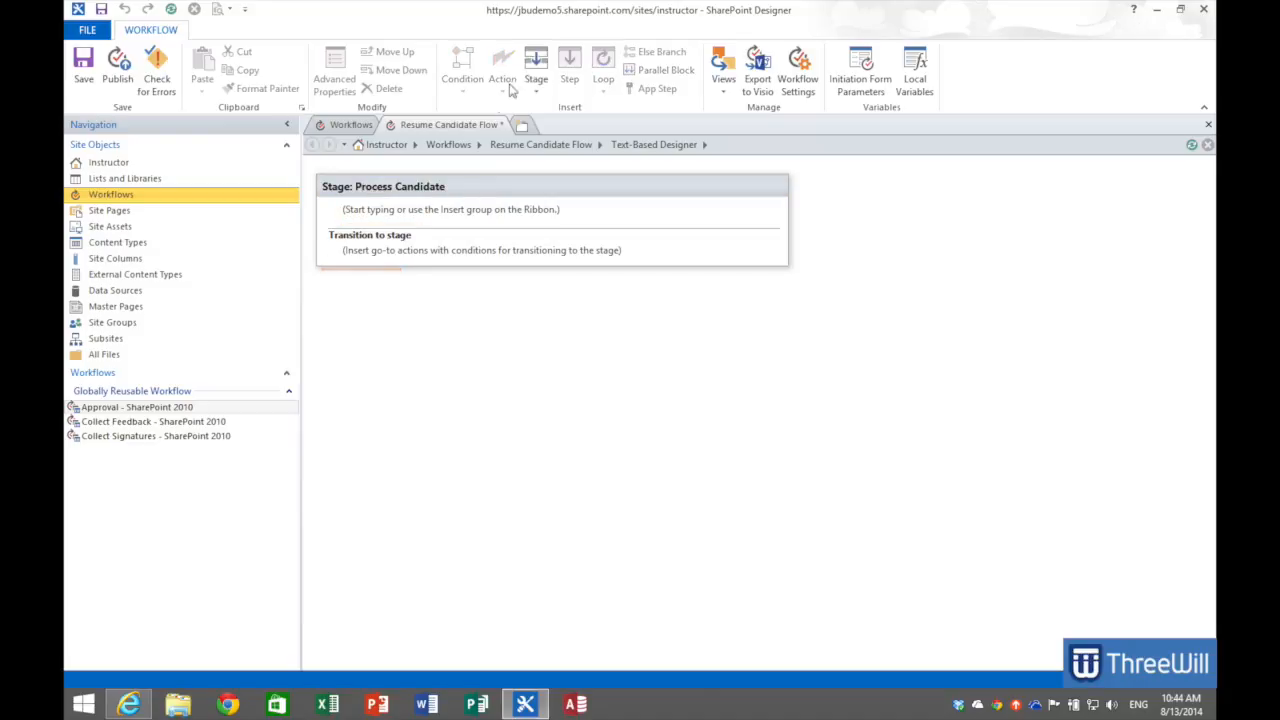
# - Add a second stage below Process Candidate and name it Candidate Rejected
pyautogui.click(536, 66)
pyautogui.click(383, 284)
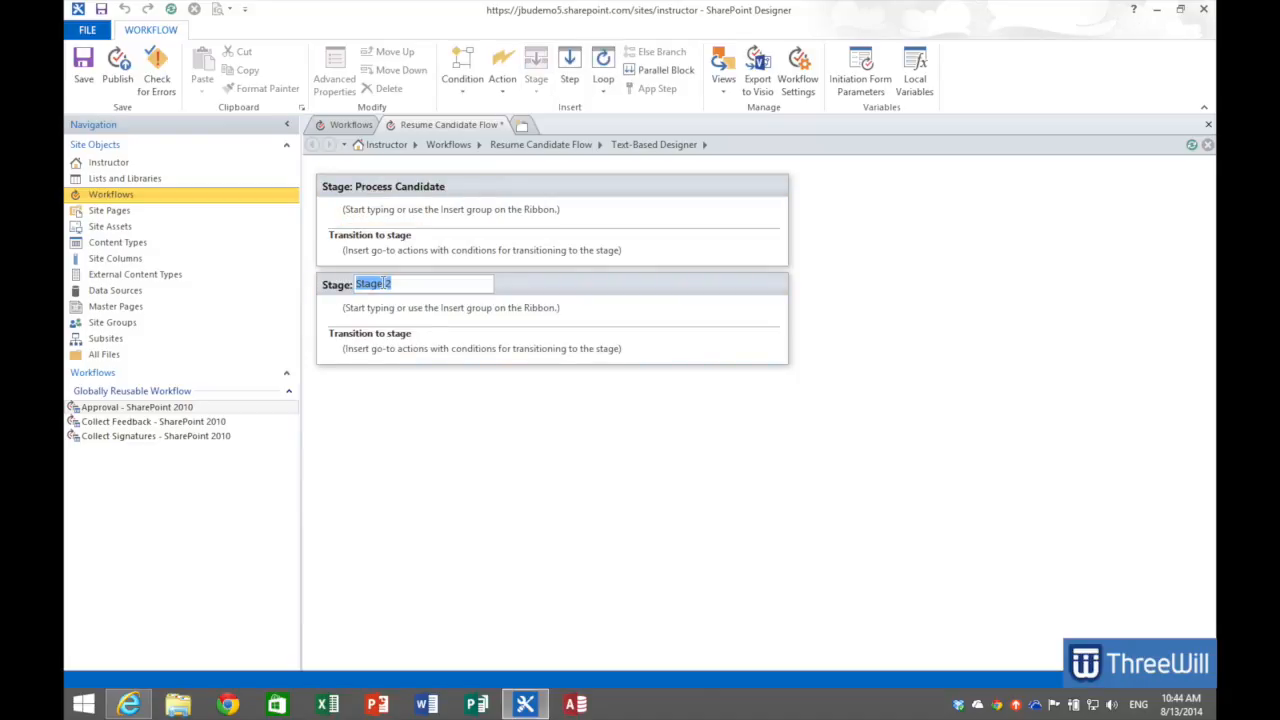
pyautogui.write('Cand')
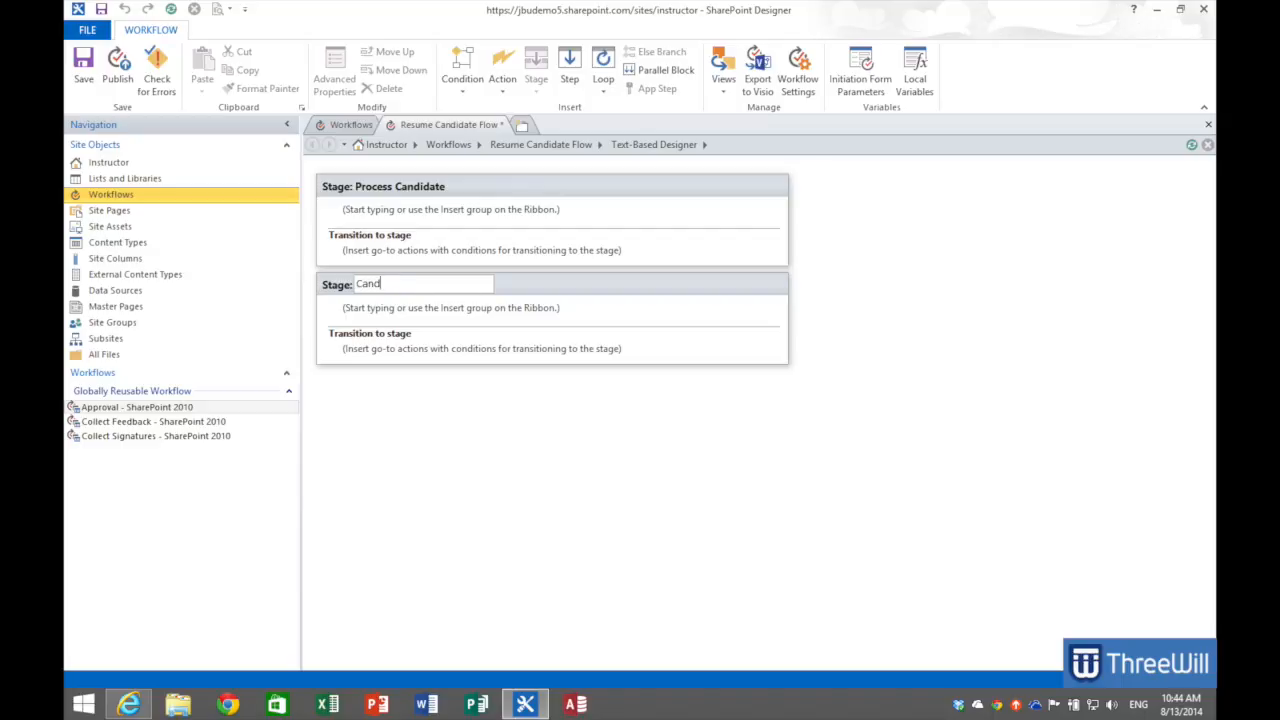
pyautogui.write('idate Rejected')
pyautogui.press('Return')
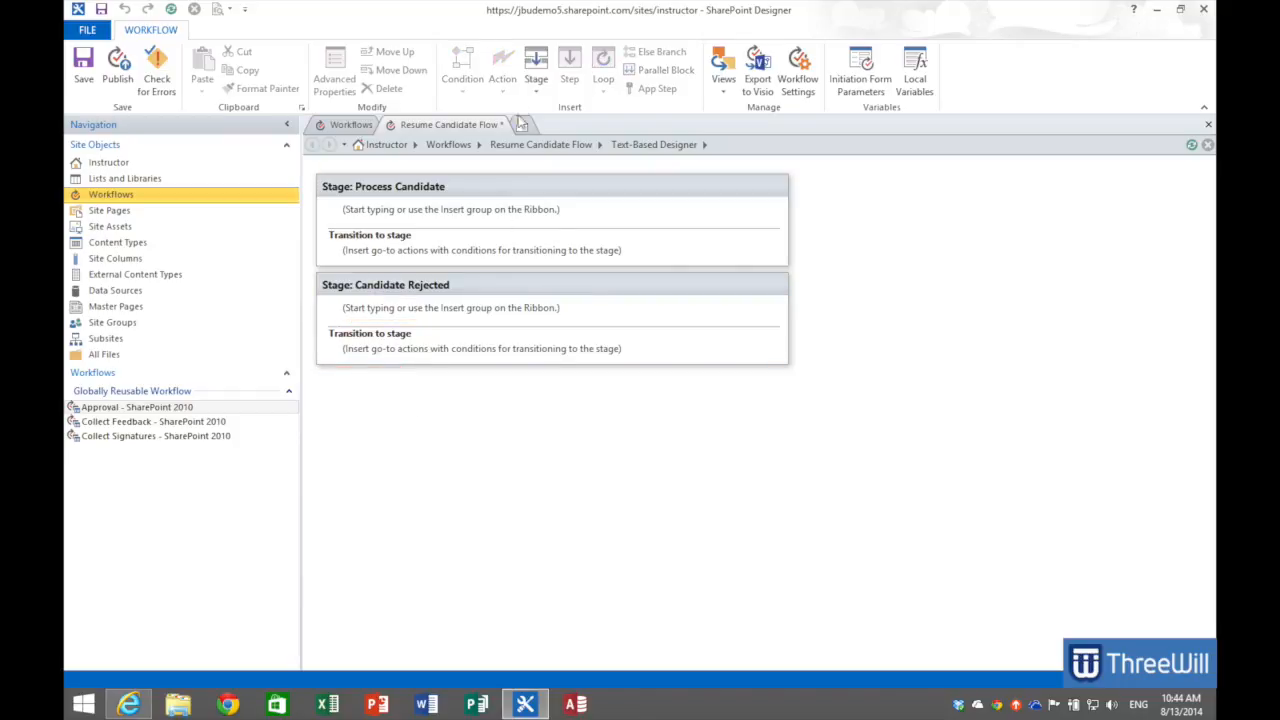
# - Add a third stage below Candidate Rejected and name it Candidate Hired
pyautogui.click(536, 70)
pyautogui.click(388, 382)
pyautogui.write('C')
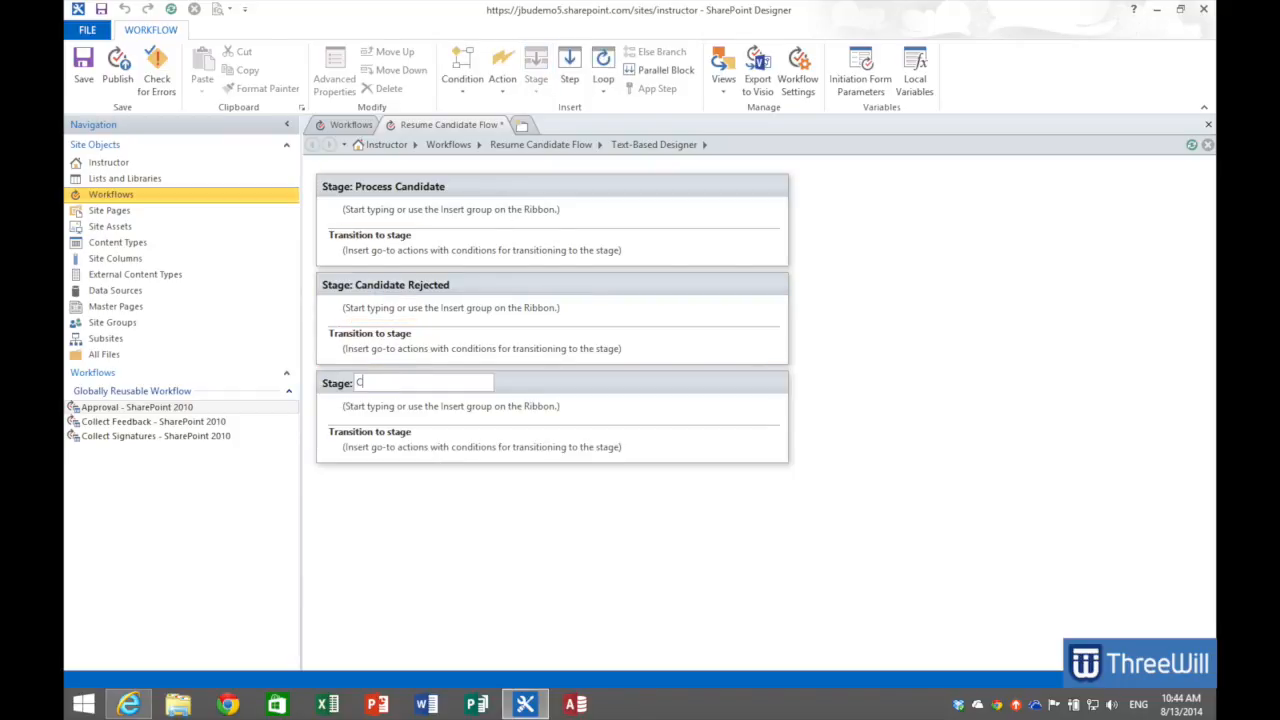
pyautogui.write('andidate Hired')
pyautogui.press('Return')
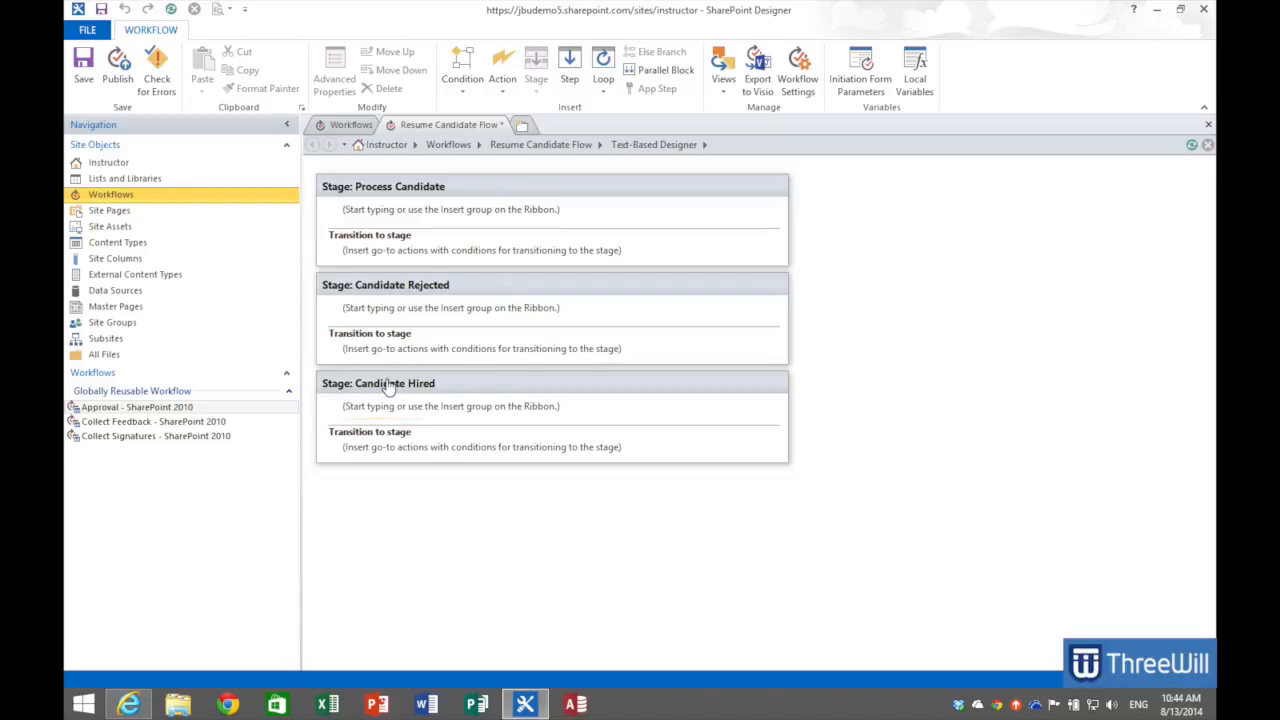
# - Add a fourth stage below Candidate Hired and name it Process End
pyautogui.click(399, 476)
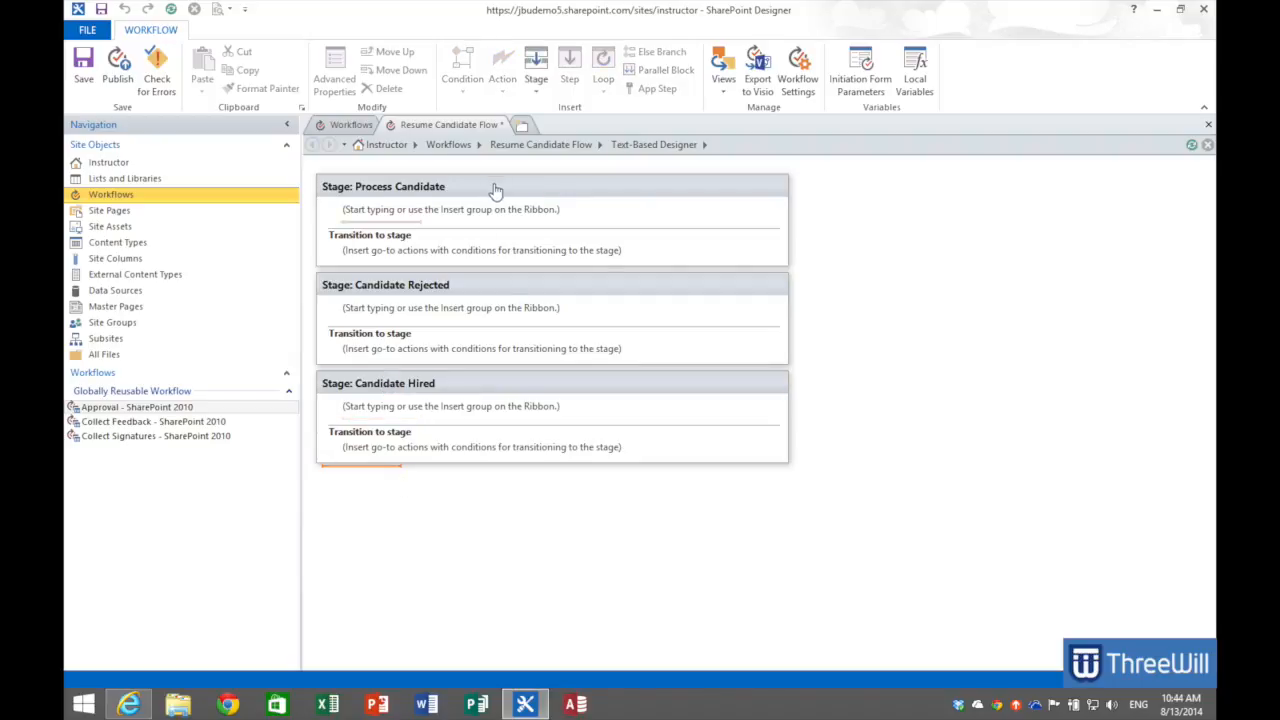
pyautogui.click(537, 68)
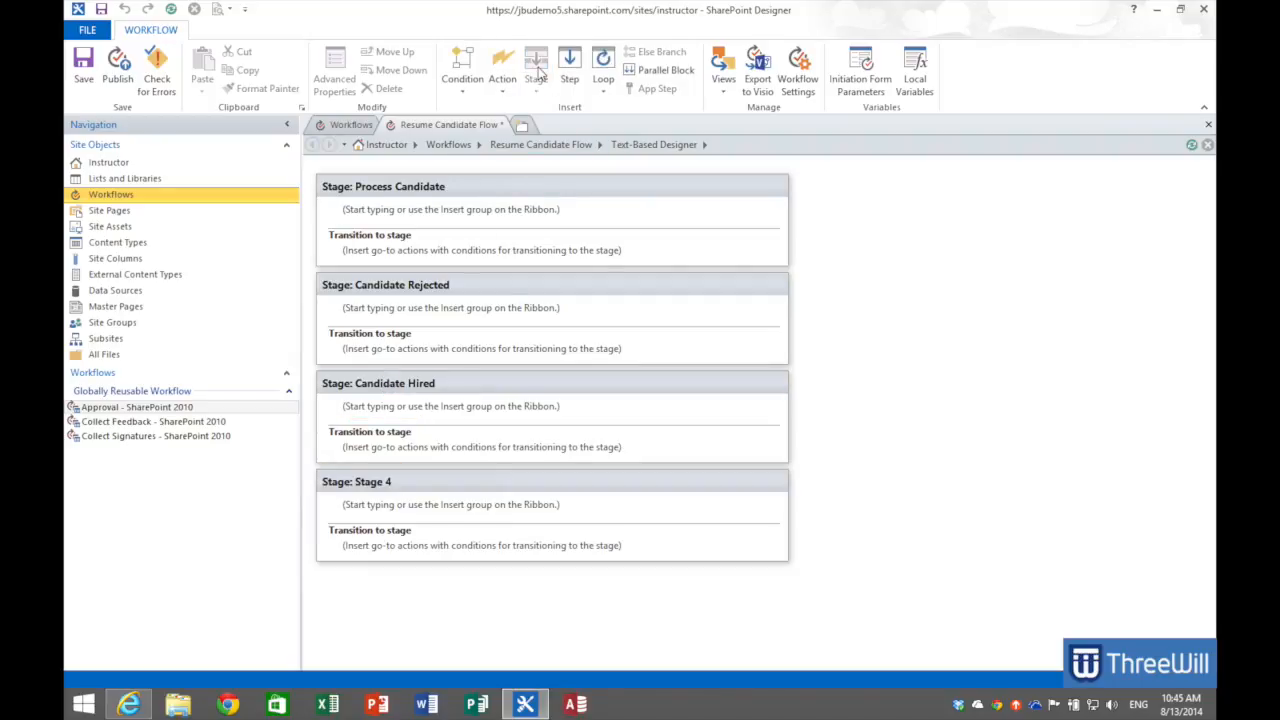
pyautogui.click(389, 481)
pyautogui.write('Process End')
pyautogui.press('Return')
# - Insert a go-to transition in the Process End stage that leads to End of Workflow
pyautogui.click(390, 558)
pyautogui.write('go')
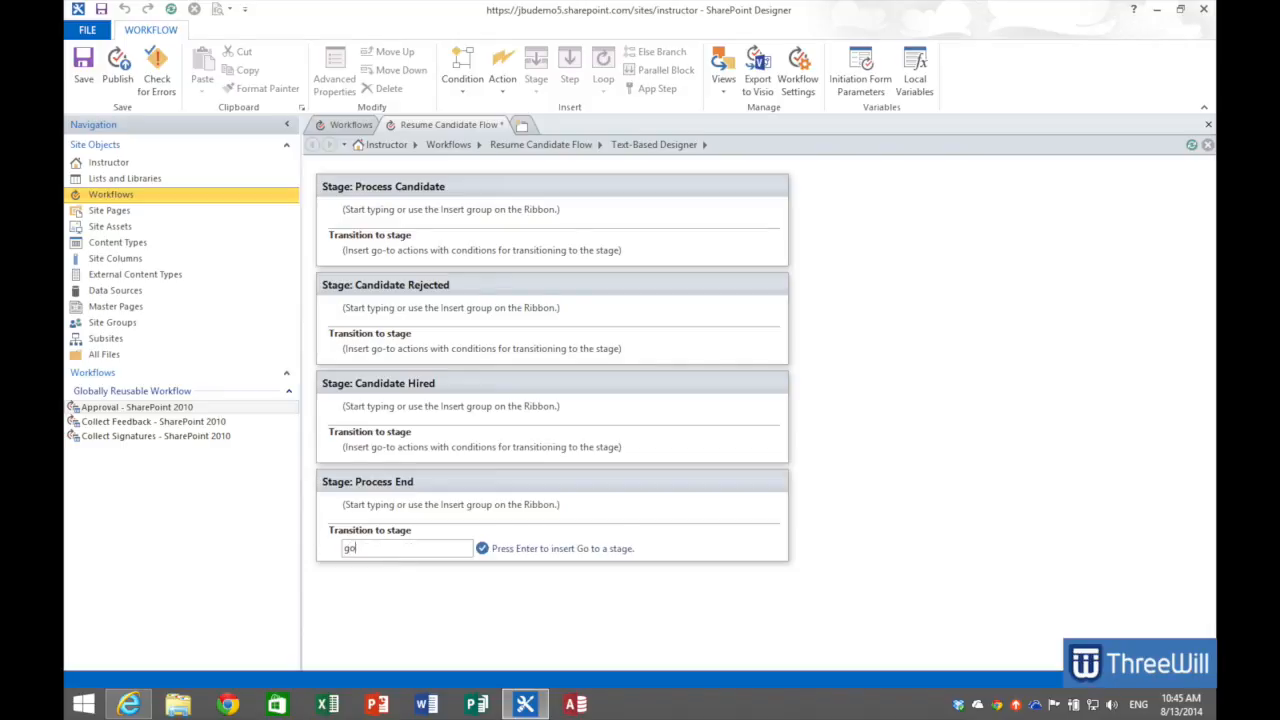
pyautogui.press('Return')
pyautogui.click(388, 553)
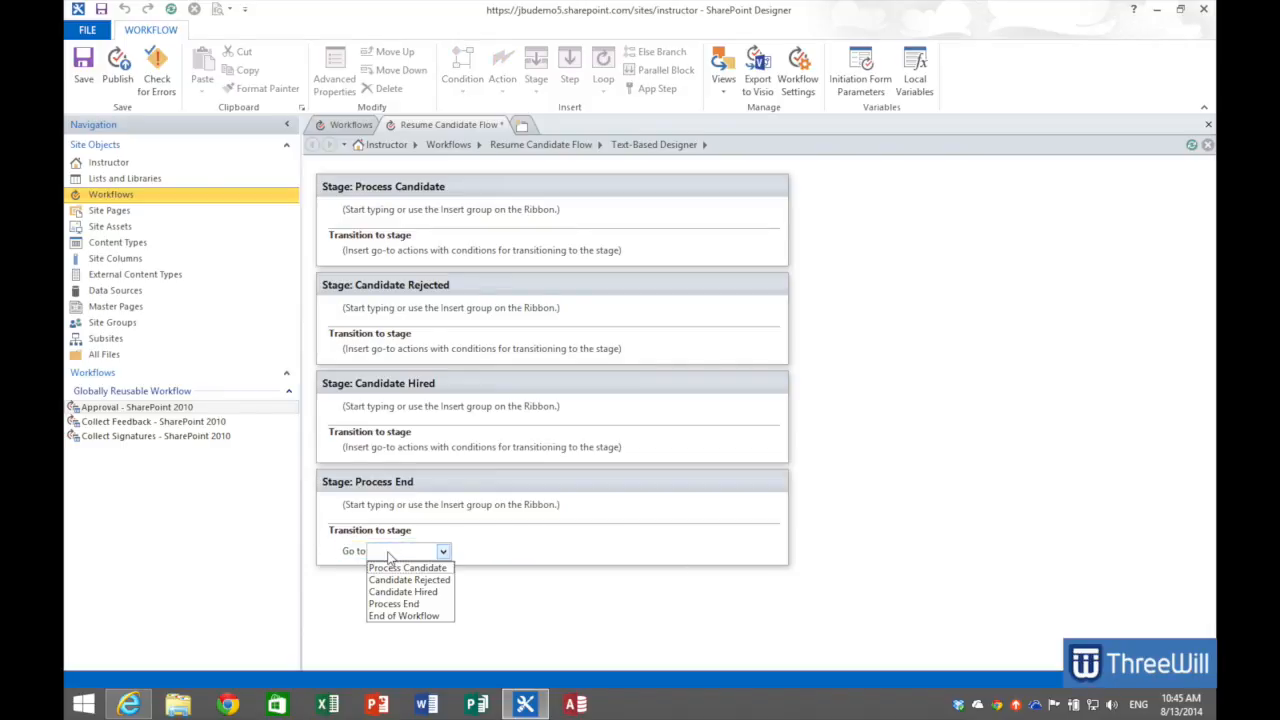
pyautogui.click(399, 615)
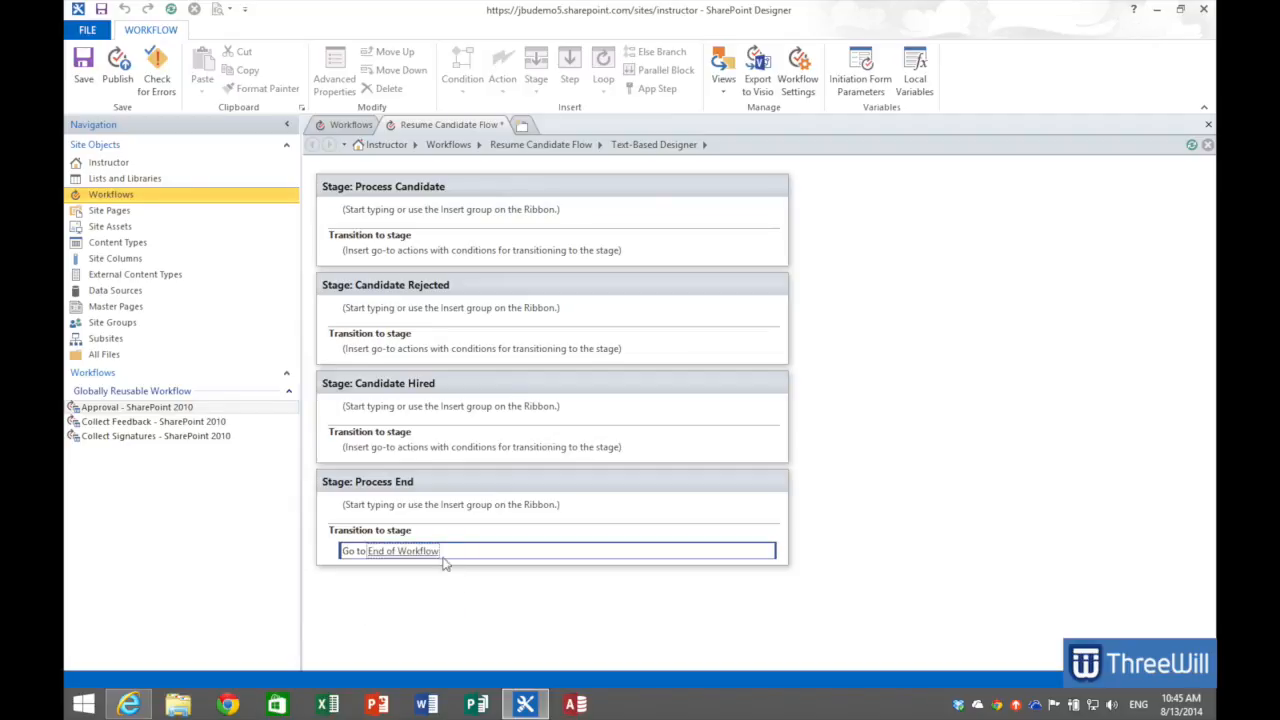
pyautogui.click(447, 222)
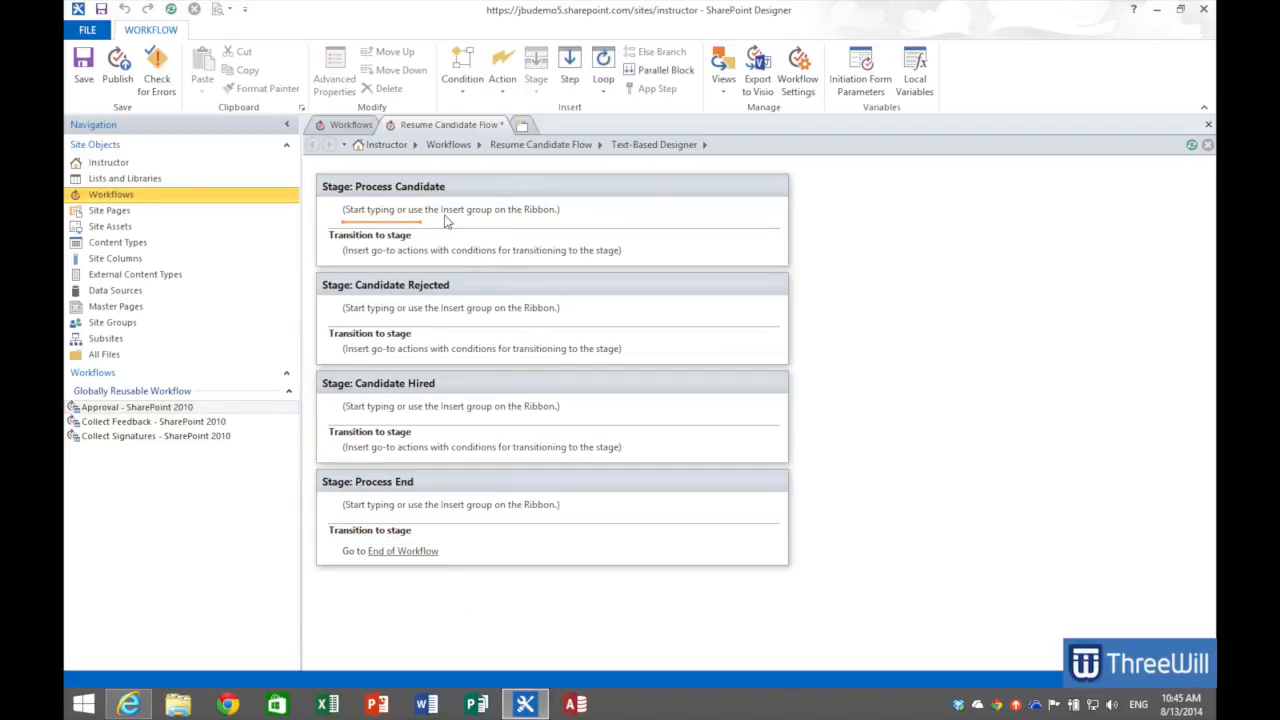
pyautogui.write('wait')
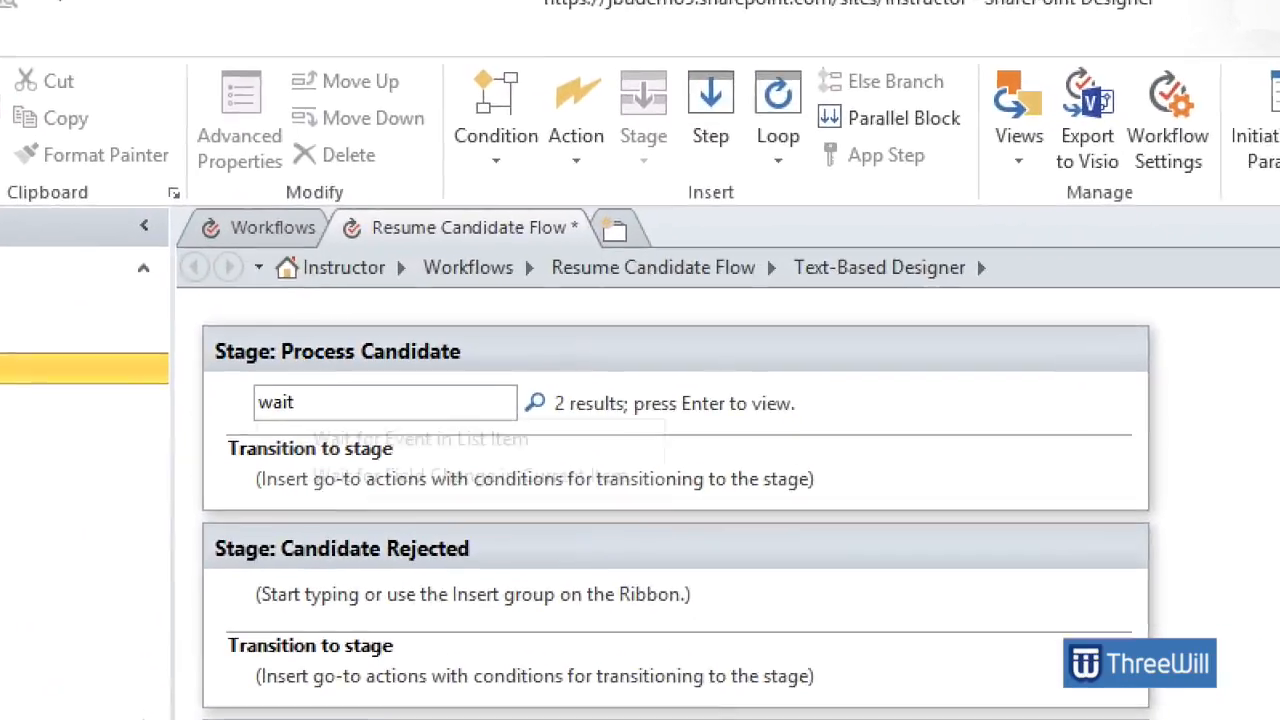
pyautogui.press('Return')
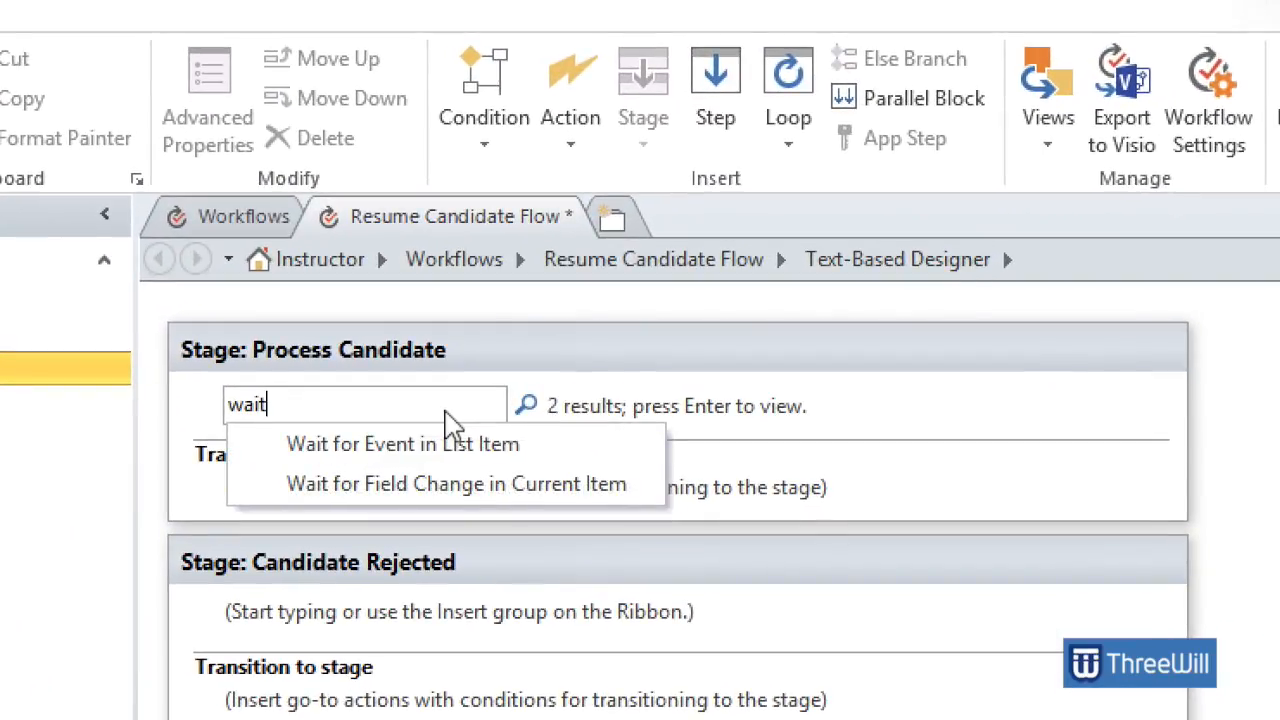
pyautogui.click(460, 488)
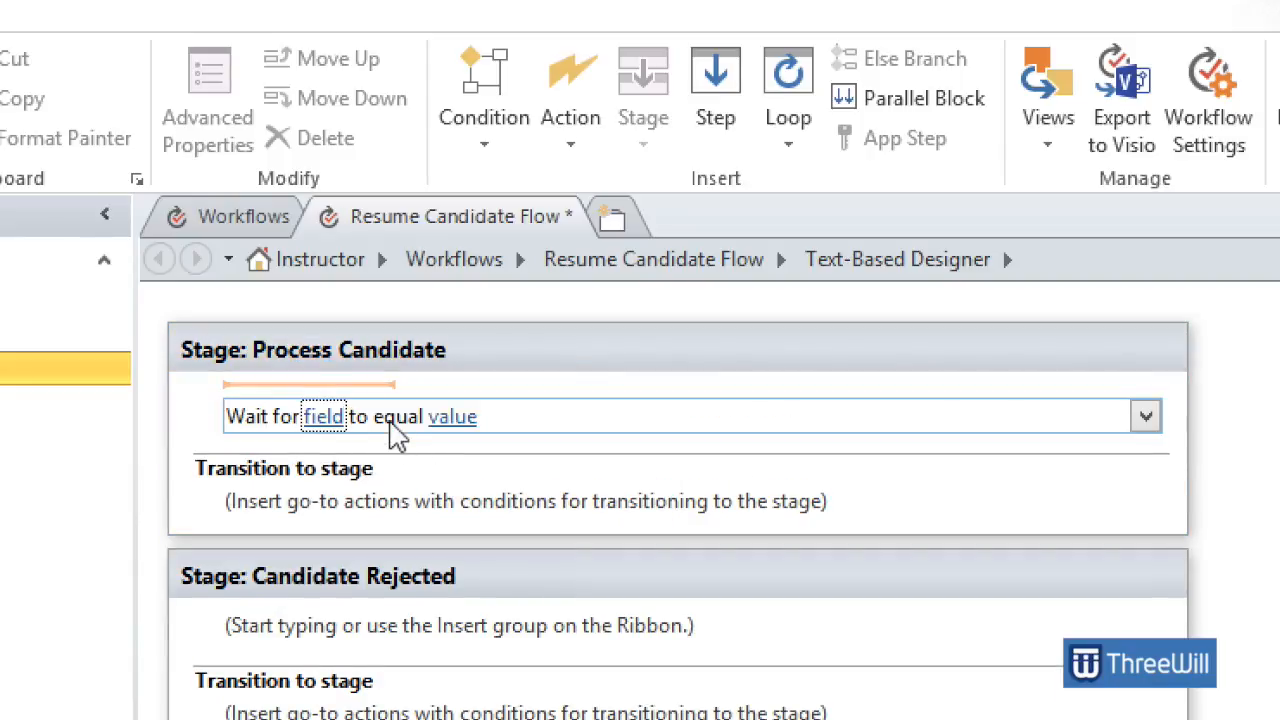
pyautogui.click(325, 416)
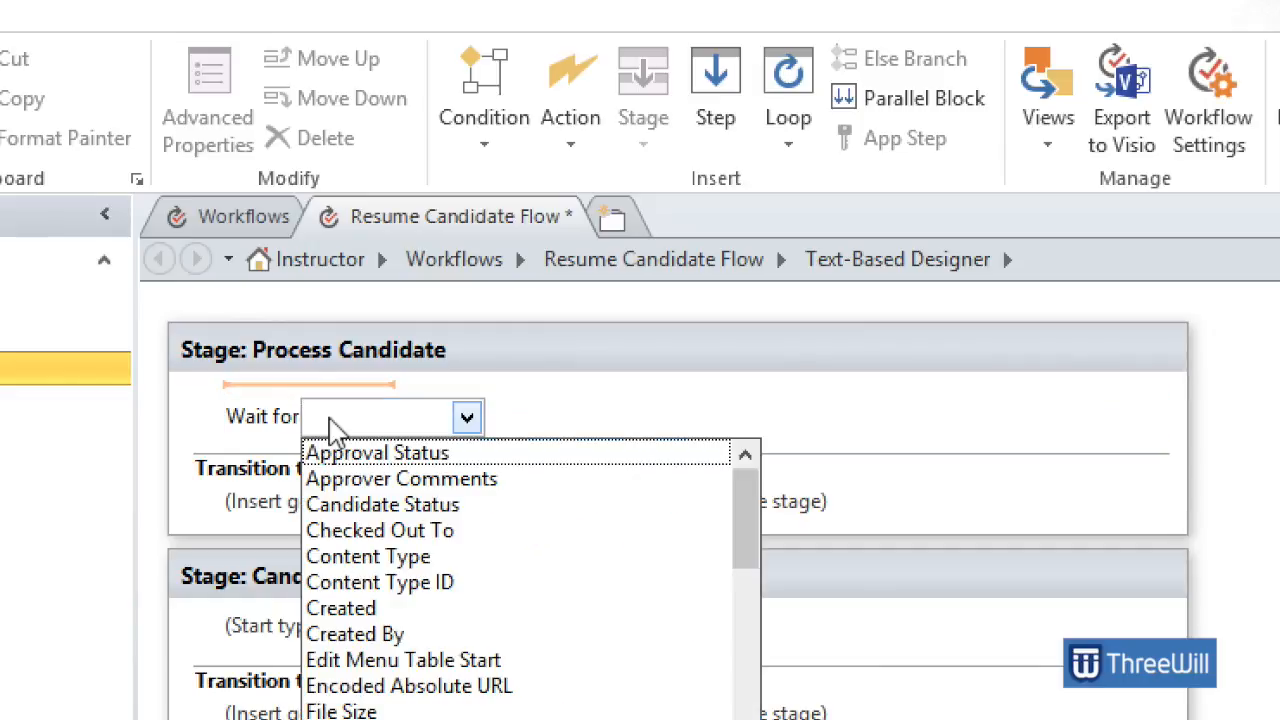
pyautogui.click(354, 505)
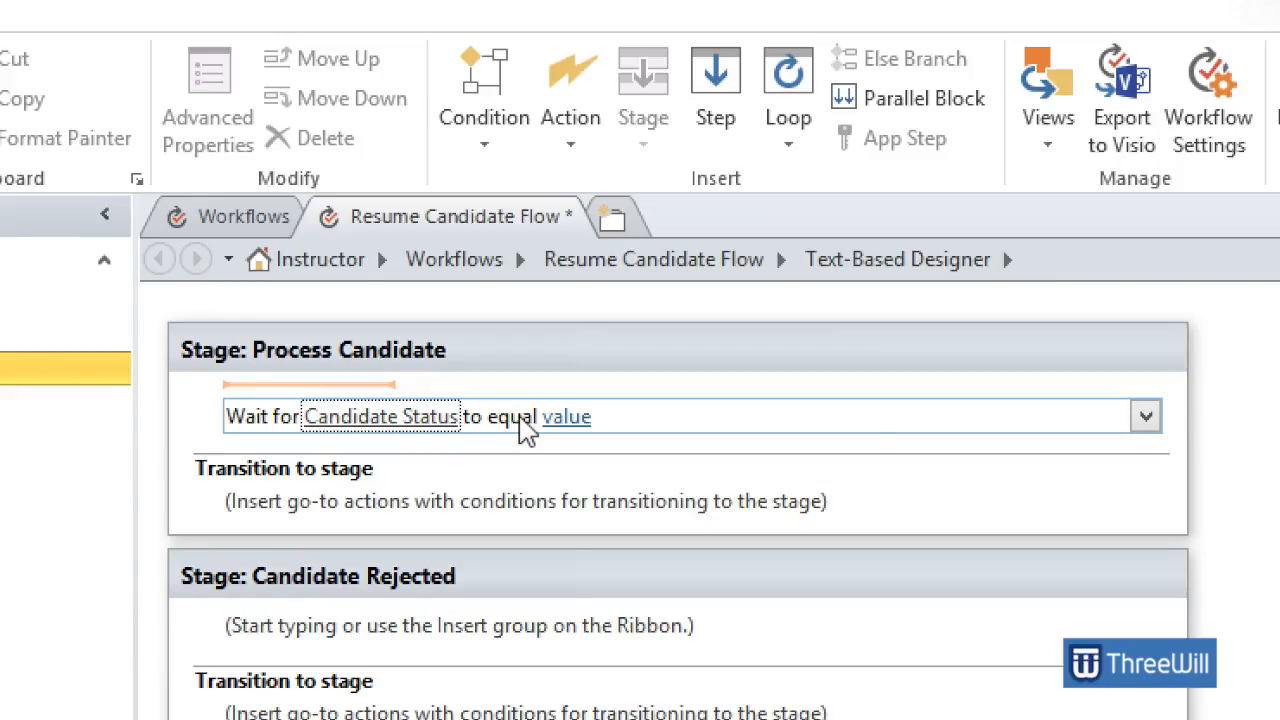
pyautogui.click(1145, 418)
pyautogui.click(1030, 626)
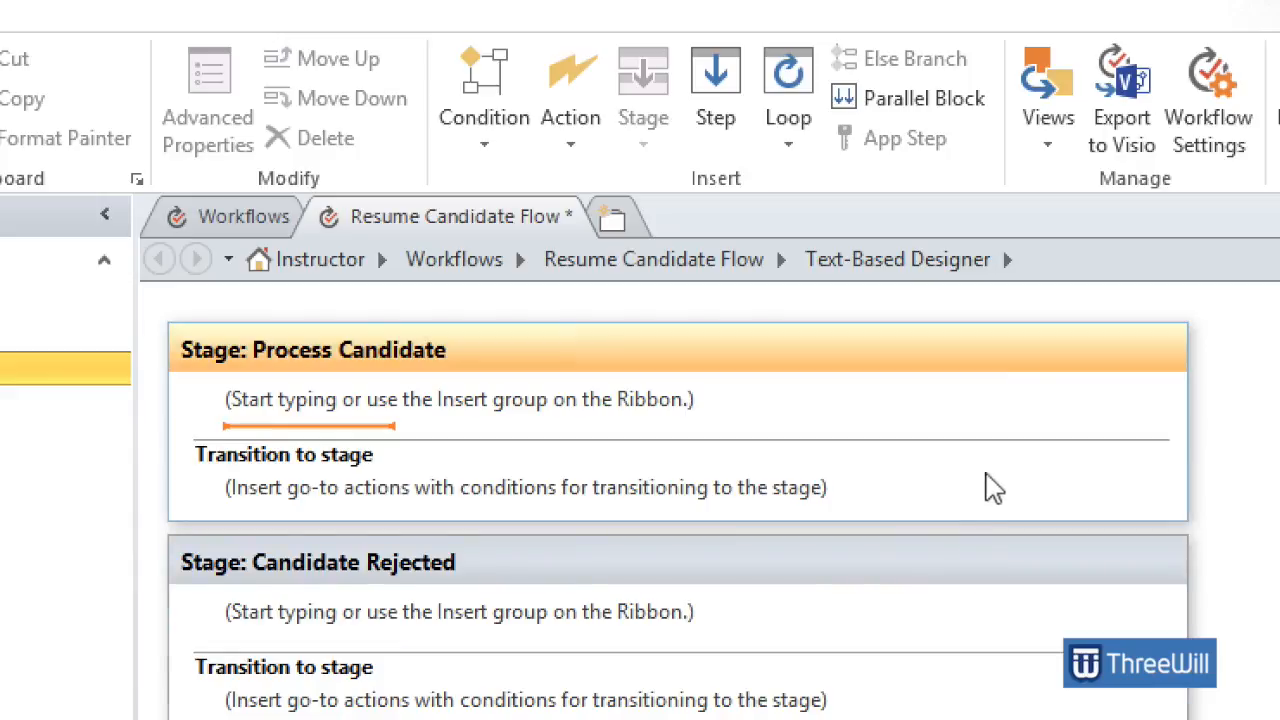
# - Insert a parallel block in the Process Candidate stage containing a Wait for Field Change in Current Item action
pyautogui.click(948, 110)
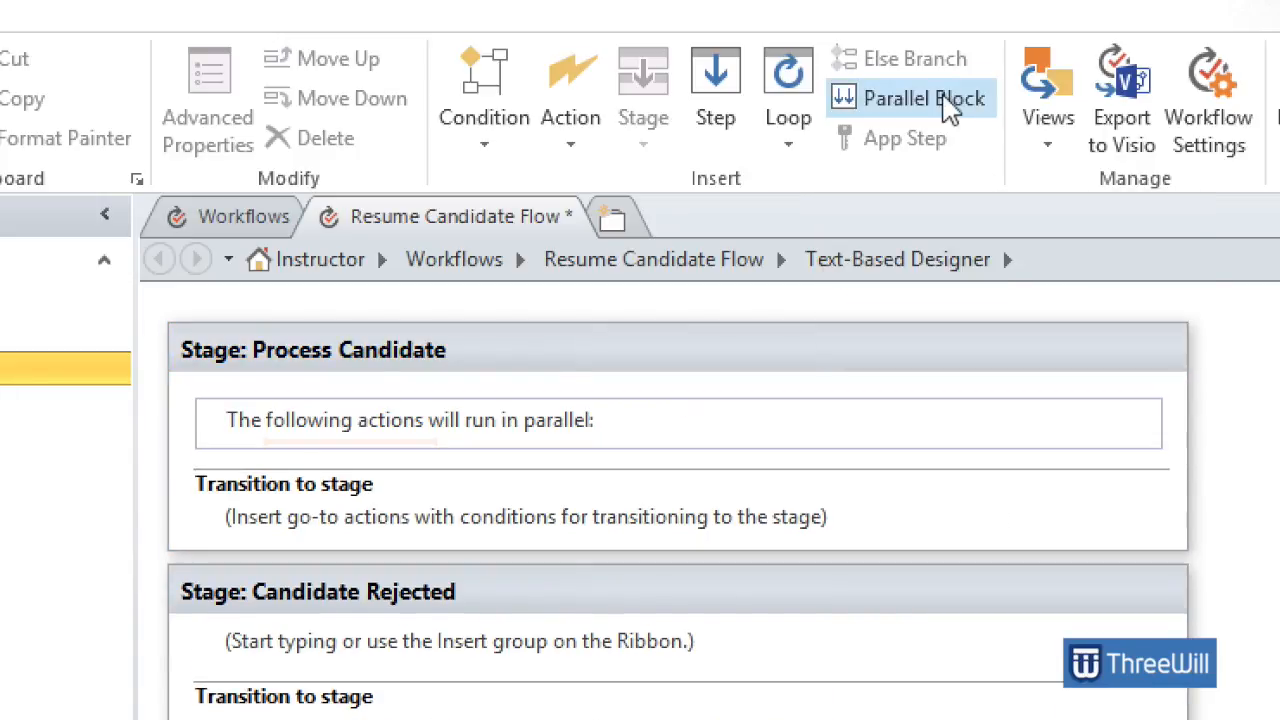
pyautogui.click(443, 449)
pyautogui.write('wait')
pyautogui.press('Return')
pyautogui.click(455, 545)
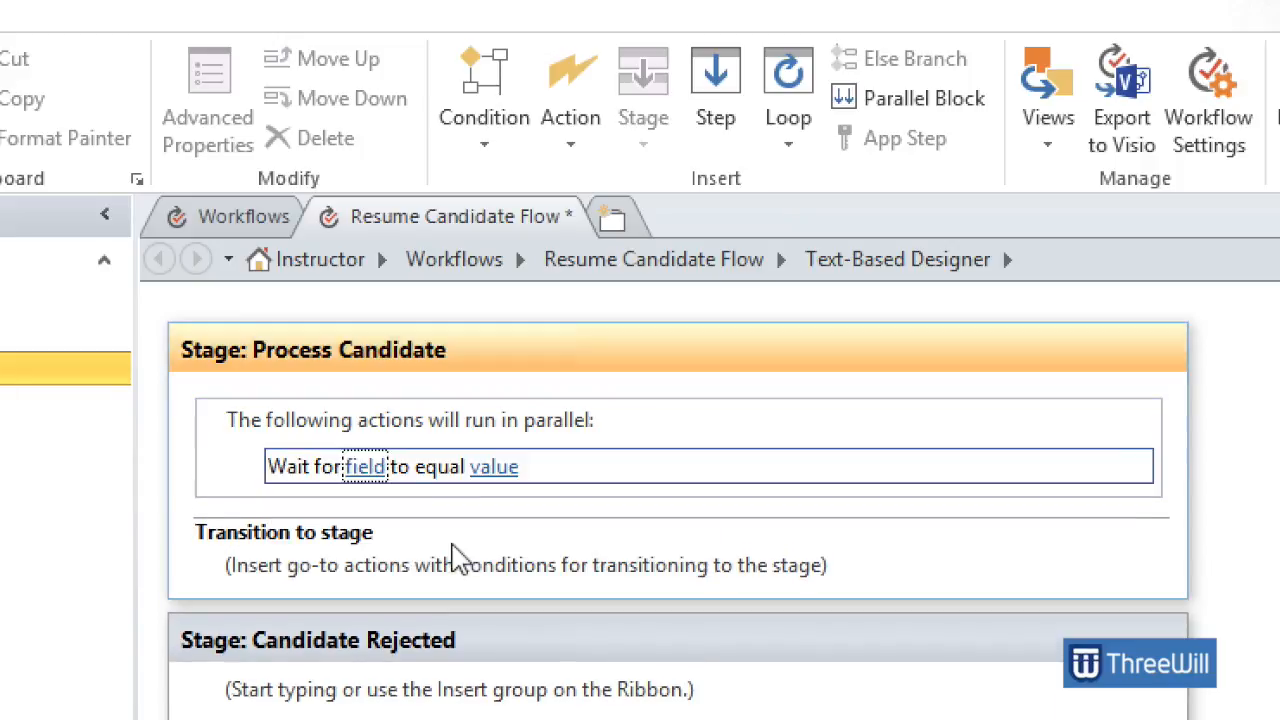
# - Set the parallel block's wait action to wait for Candidate Status to equal Interview
pyautogui.click(366, 467)
pyautogui.click(420, 557)
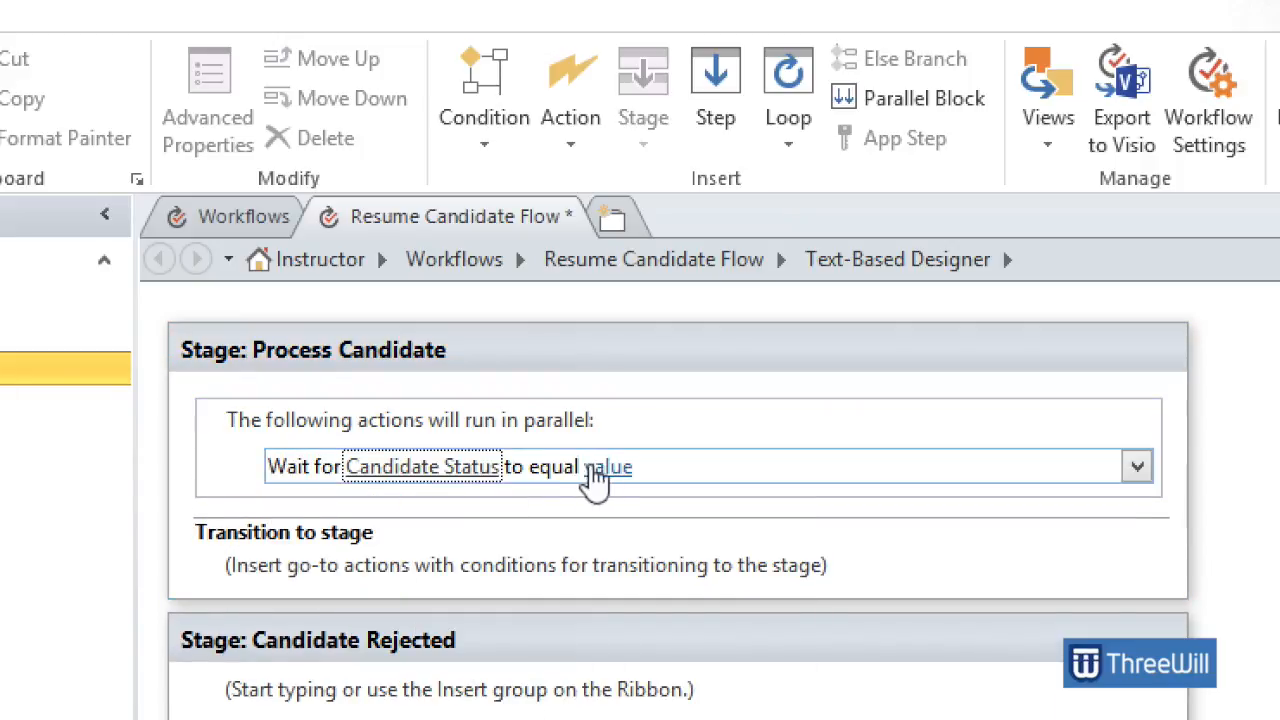
pyautogui.click(606, 467)
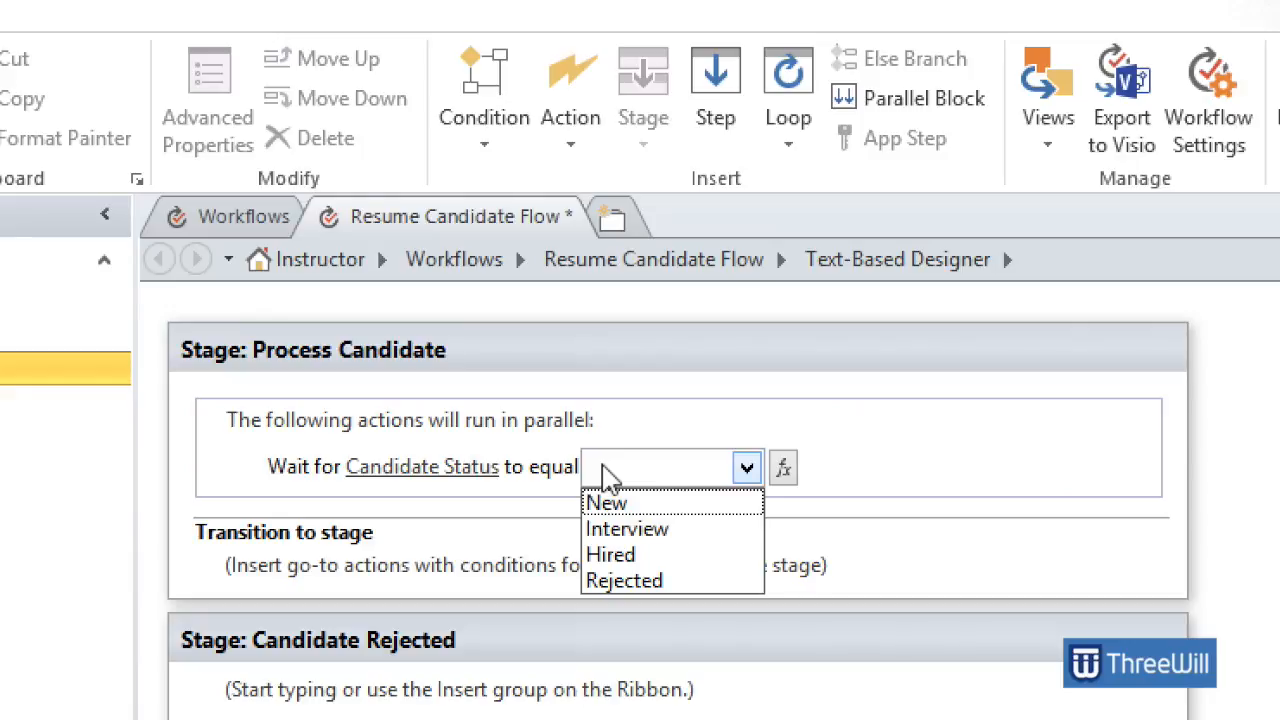
pyautogui.click(622, 530)
# - Add a second Wait for Field Change action to the parallel block, waiting for Candidate Status to equal Hired
pyautogui.click(295, 497)
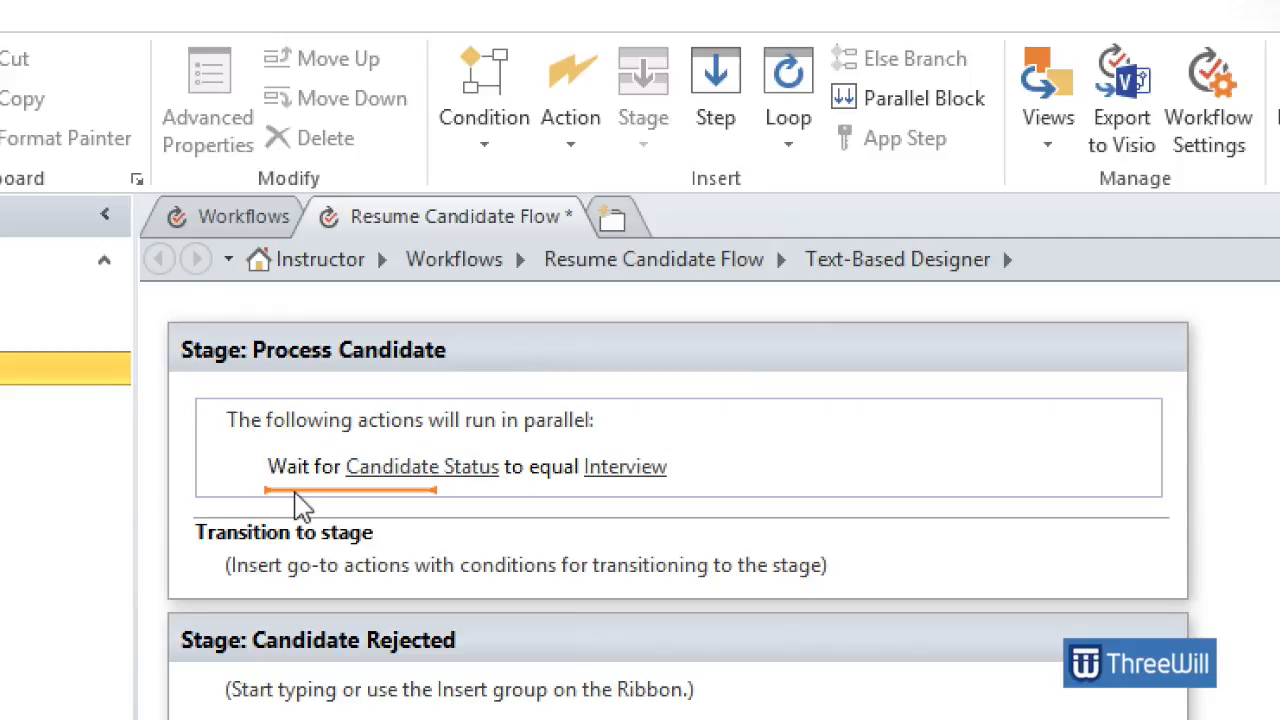
pyautogui.write('wait')
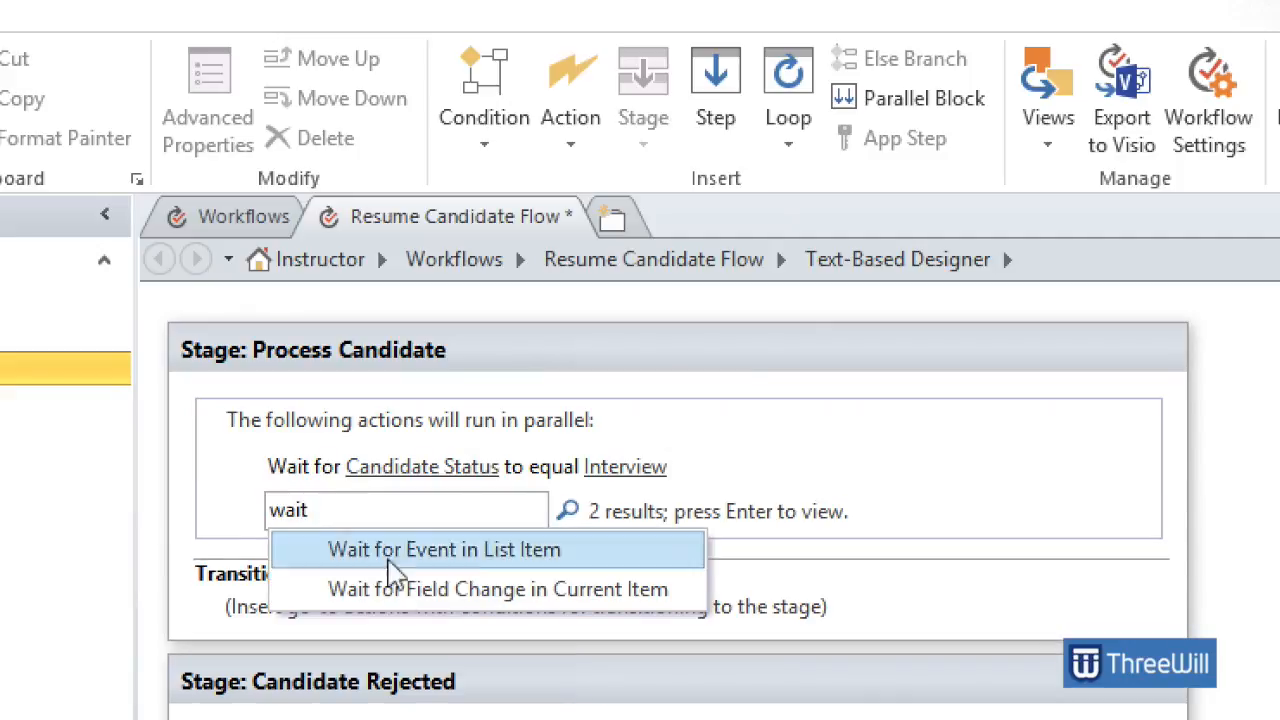
pyautogui.click(415, 589)
pyautogui.click(408, 518)
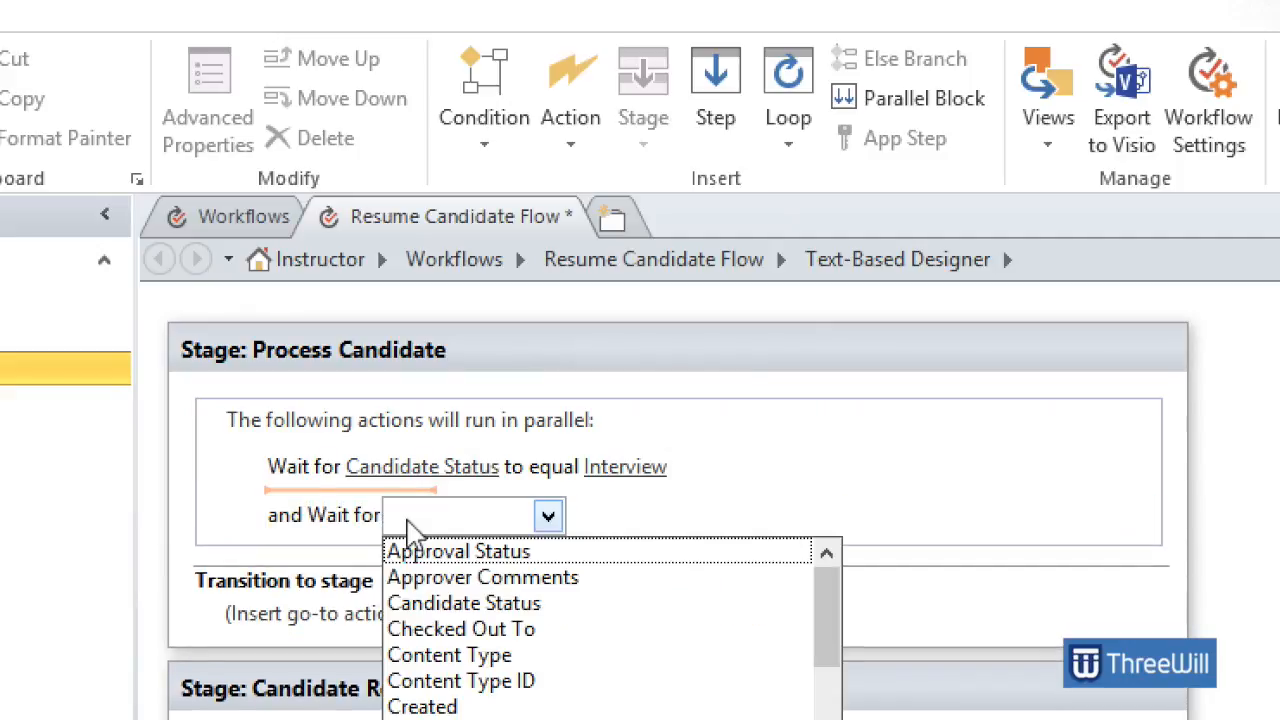
pyautogui.click(423, 603)
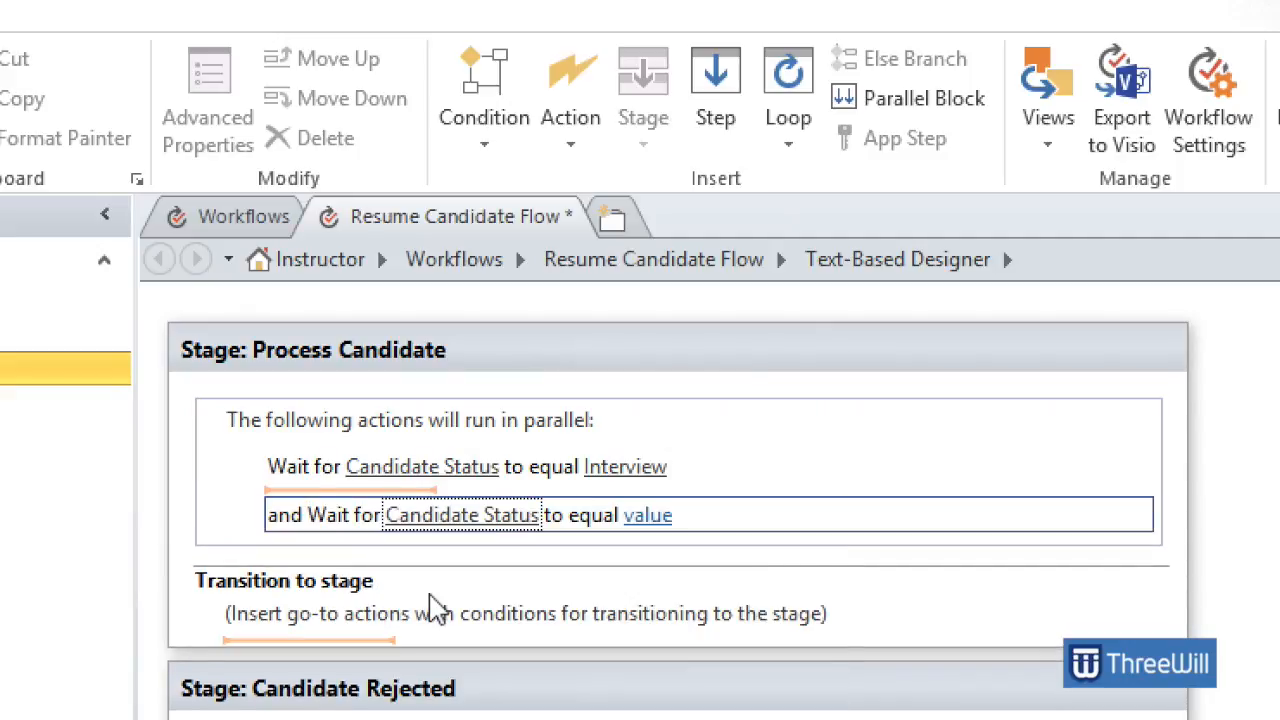
pyautogui.click(657, 518)
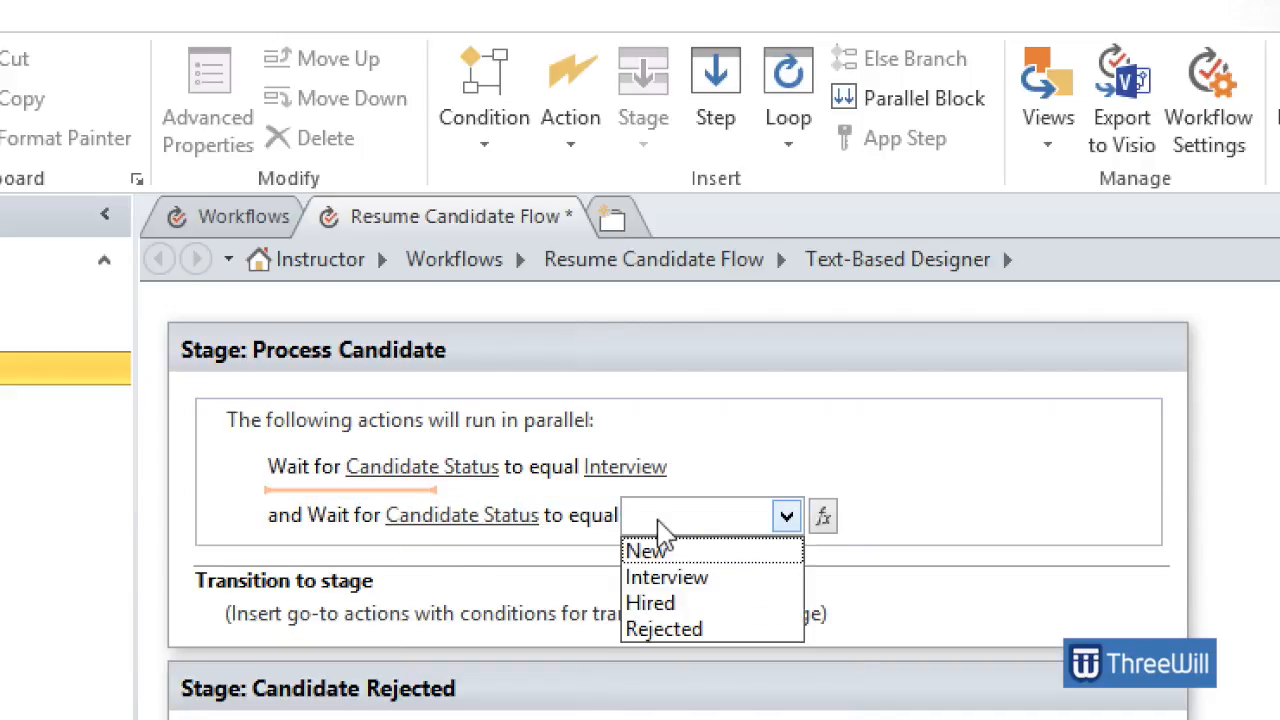
pyautogui.click(660, 603)
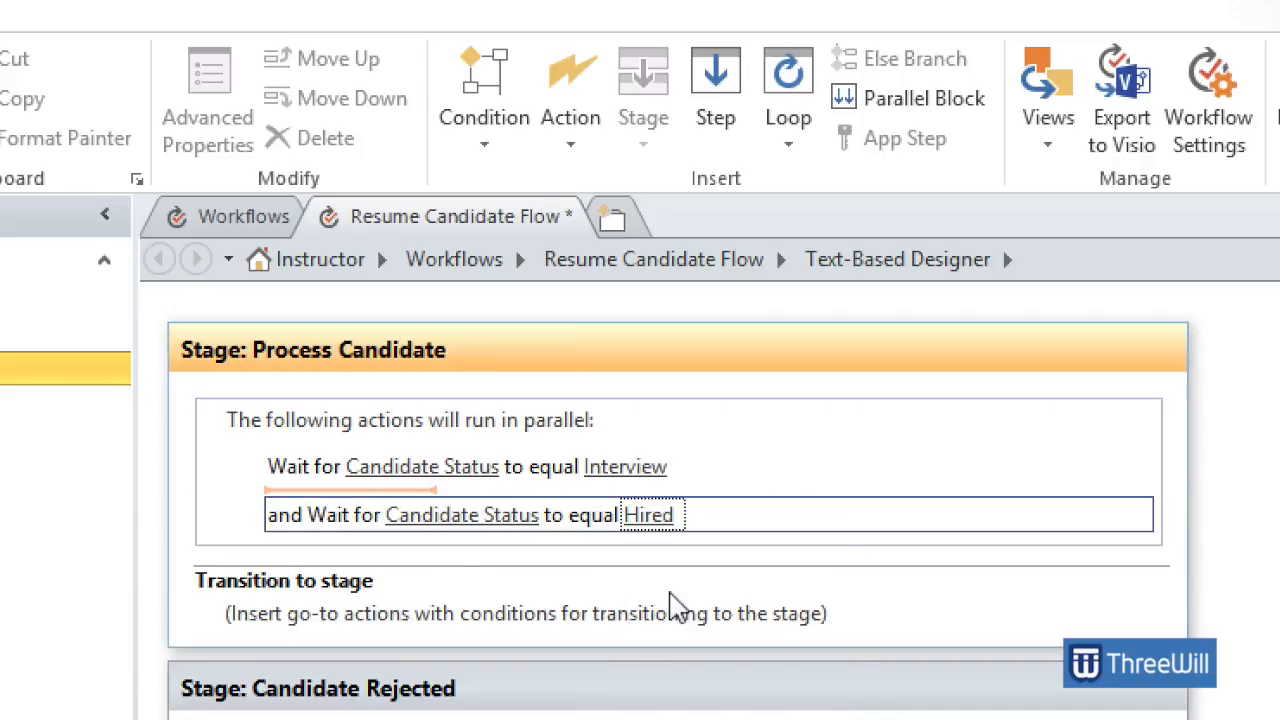
# - Add a third Wait for Field Change in Current Item action to the parallel block, waiting for Candidate Status to equal Rejected
pyautogui.click(285, 542)
pyautogui.write('wait')
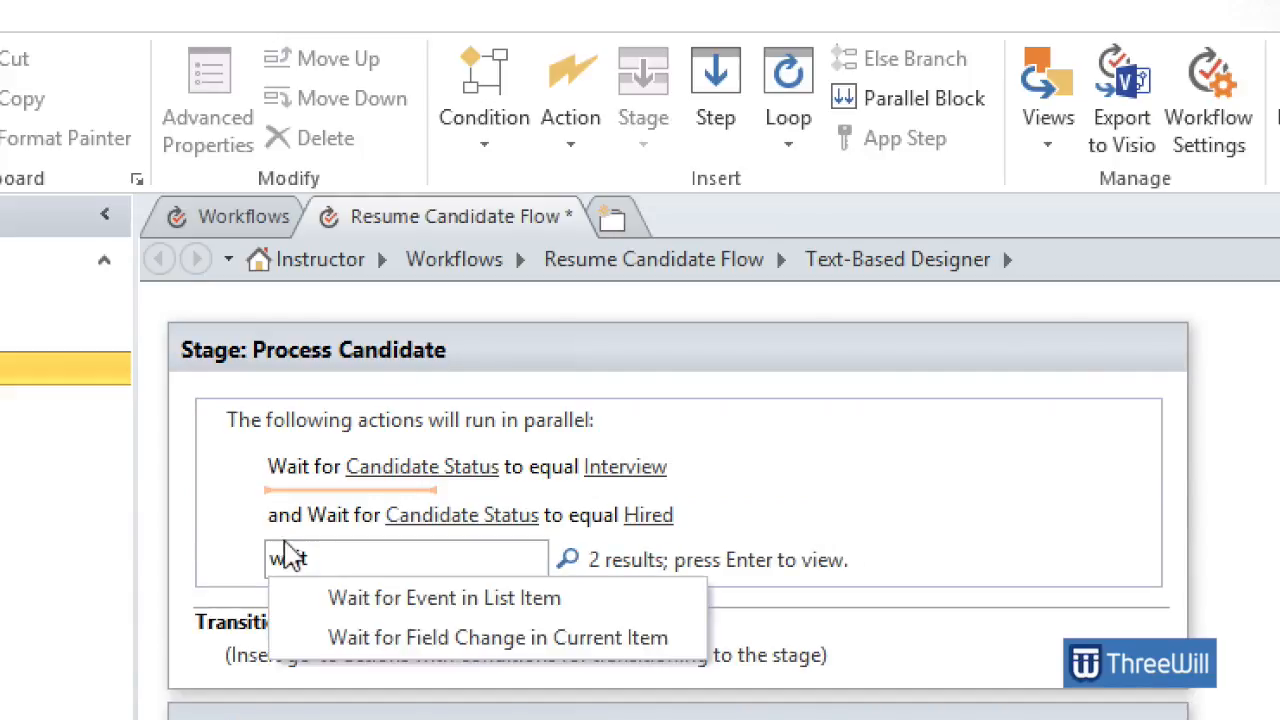
pyautogui.click(405, 638)
pyautogui.click(408, 565)
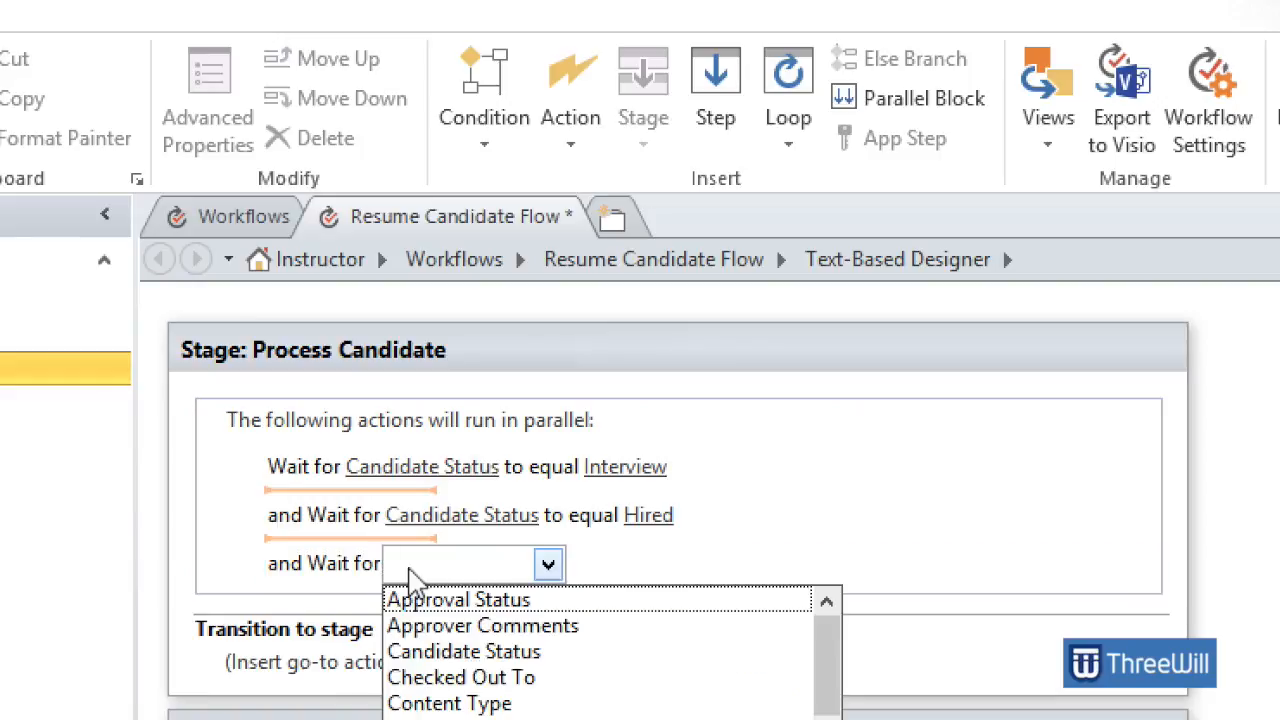
pyautogui.click(466, 652)
pyautogui.click(655, 566)
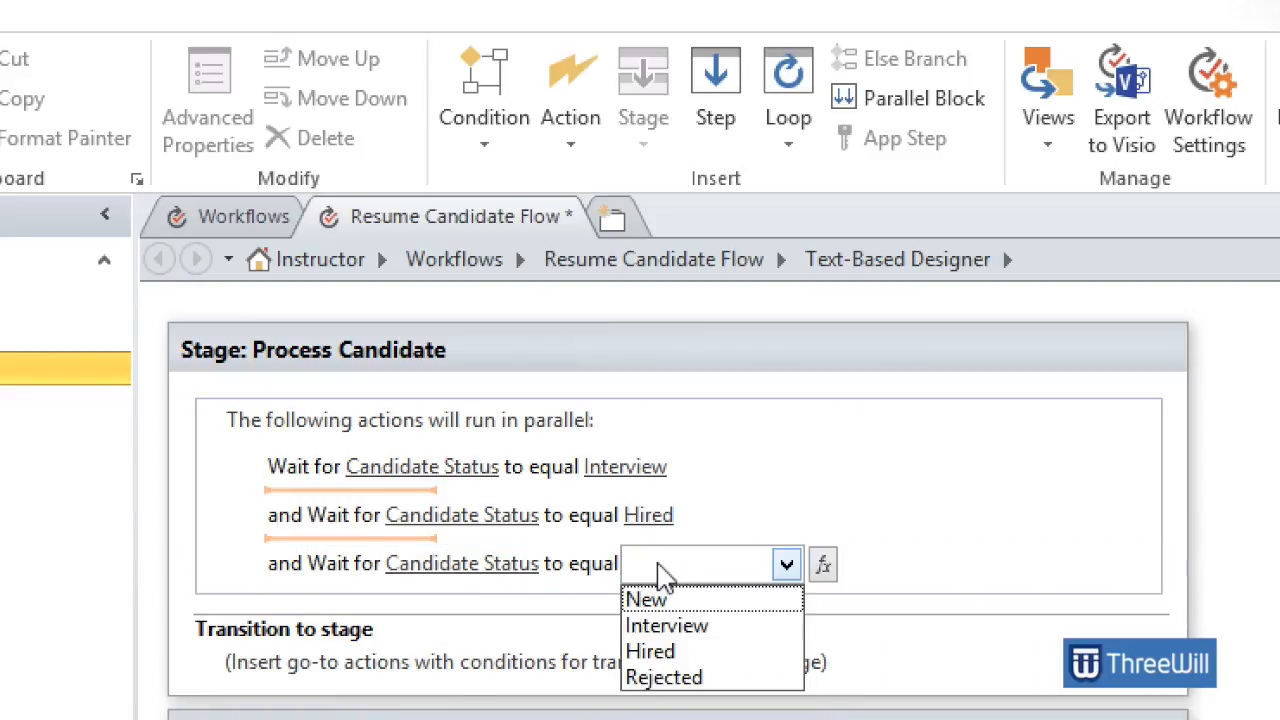
pyautogui.click(684, 677)
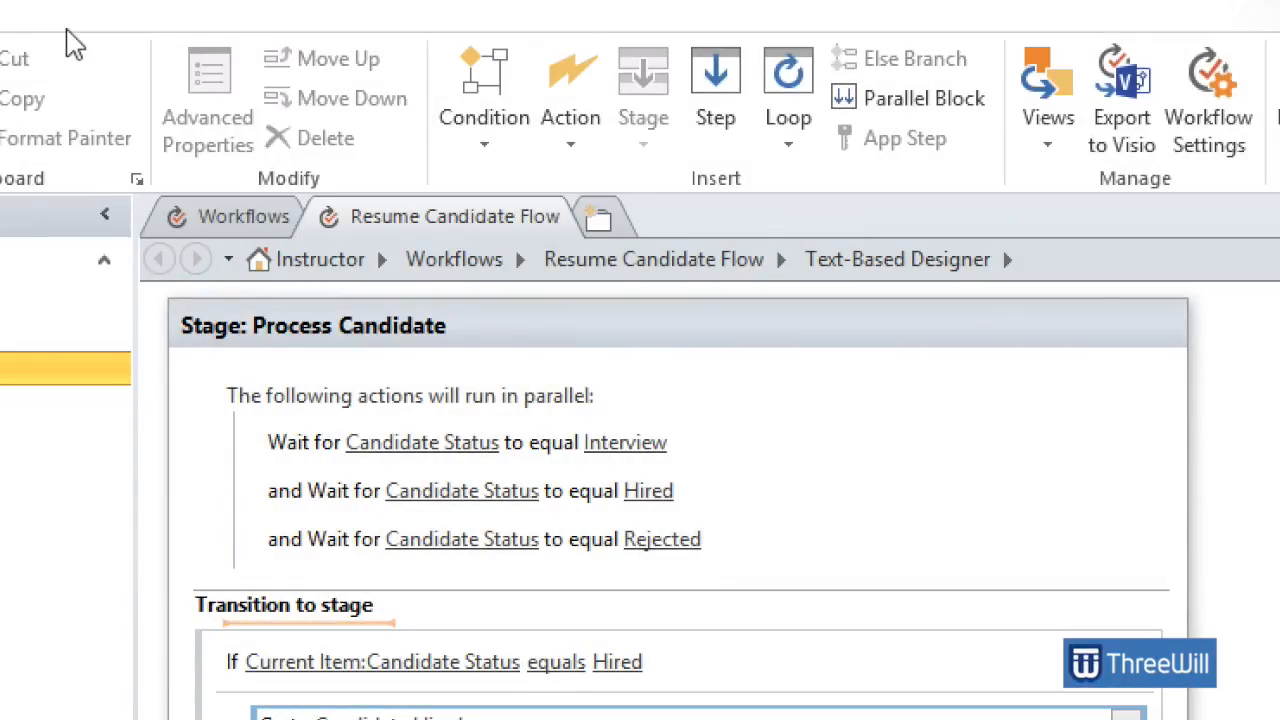
# - Replace the parallel block of wait actions in the Process Candidate stage with a new empty parallel block
pyautogui.click(682, 409)
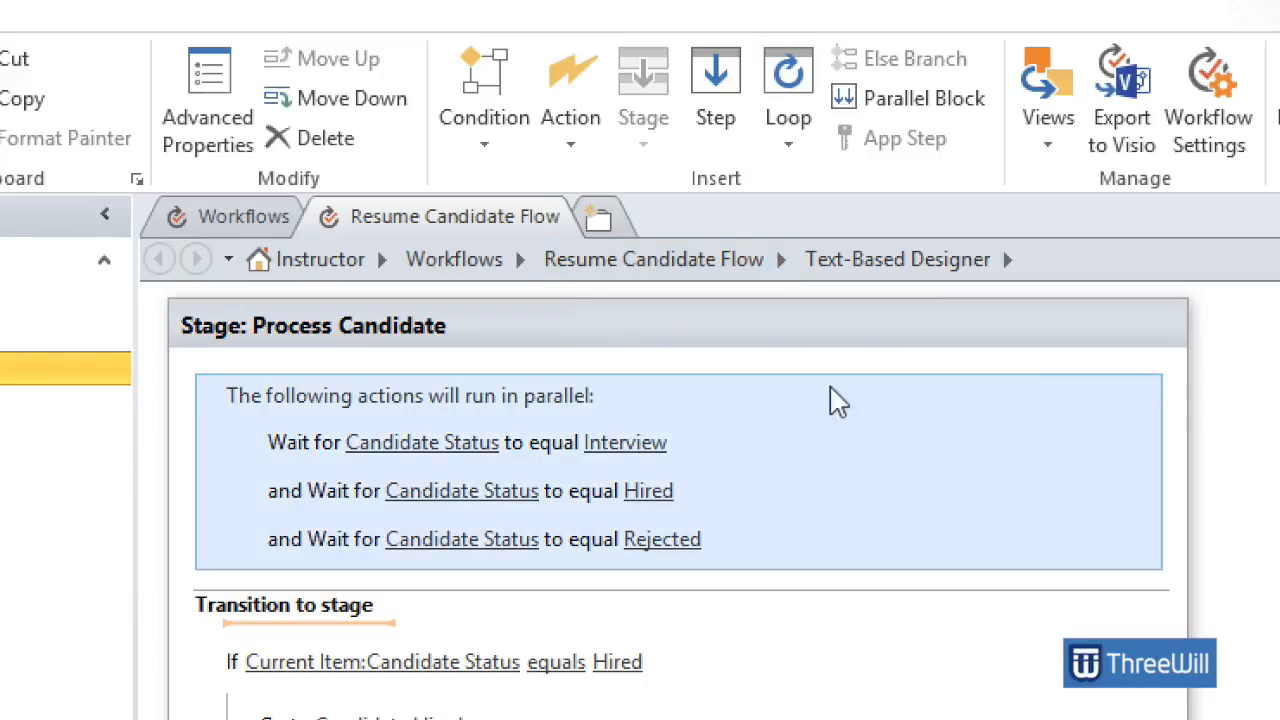
pyautogui.rightClick(1091, 402)
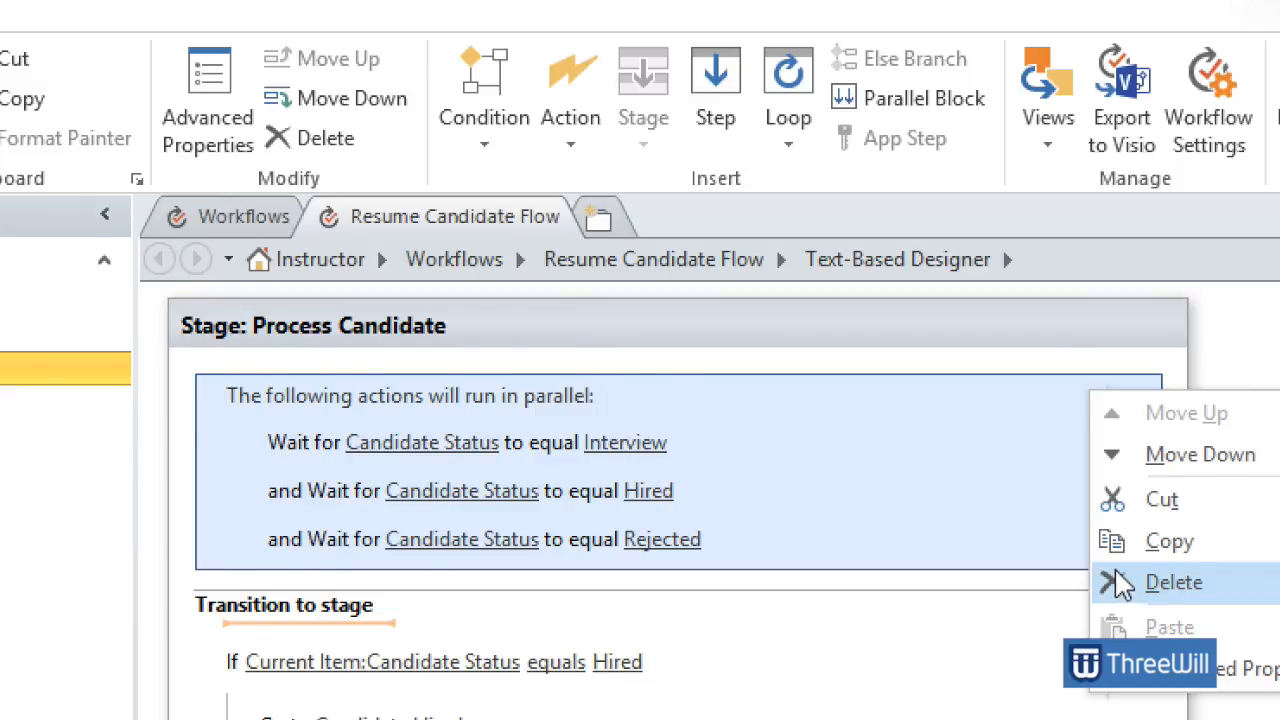
pyautogui.click(1172, 582)
pyautogui.moveTo(1118, 555)
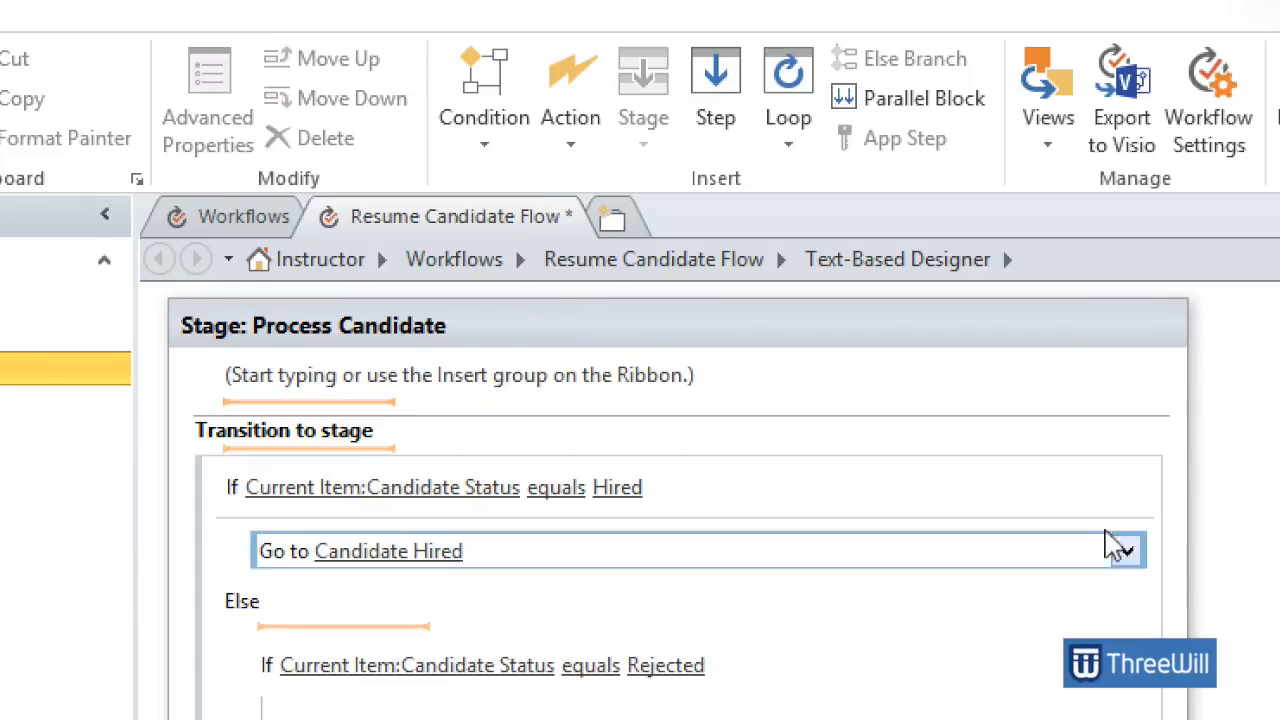
pyautogui.click(929, 112)
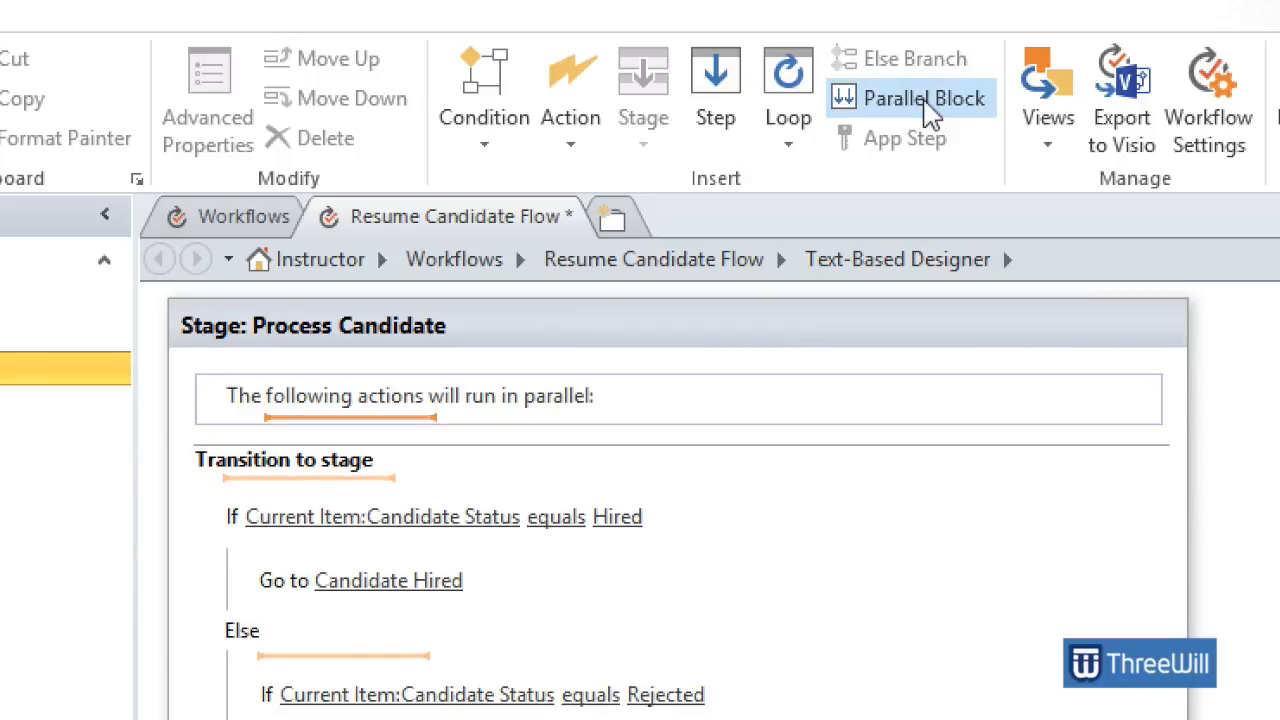
# - Insert three steps one below the other inside the new parallel block
pyautogui.click(720, 98)
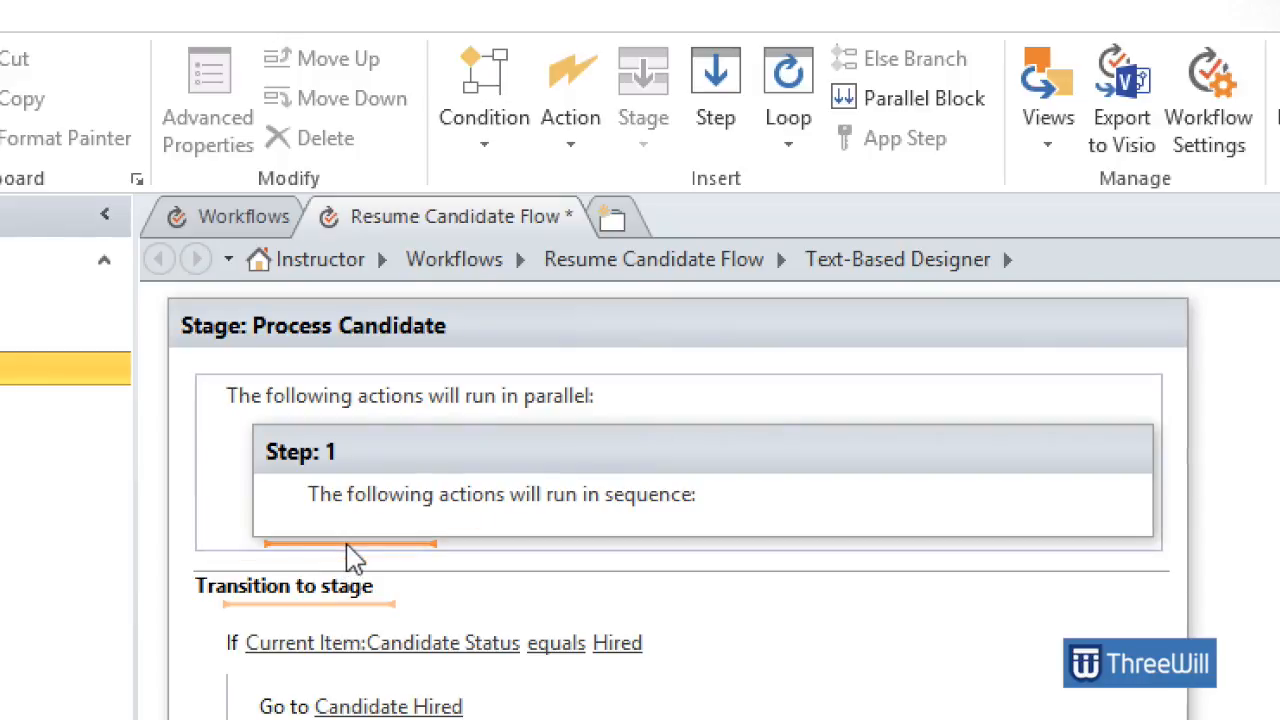
pyautogui.click(717, 88)
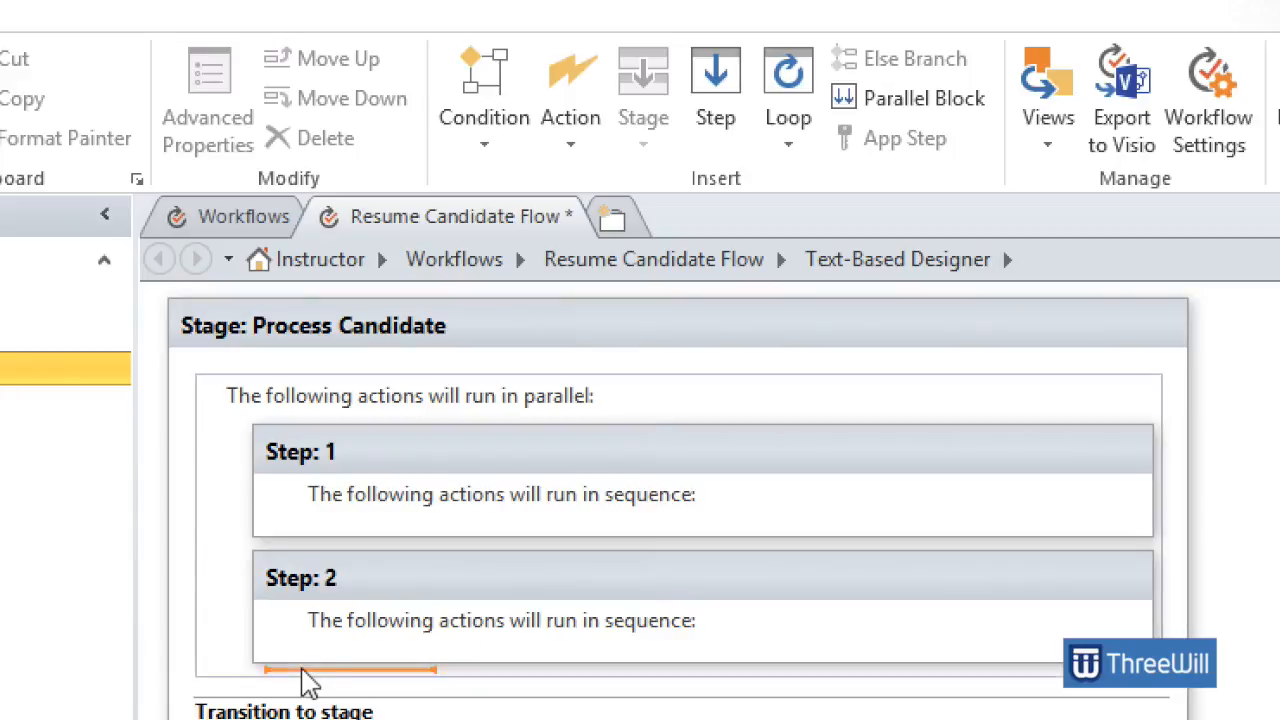
pyautogui.click(716, 90)
# - Rename the three steps in the parallel block as Wait for Inteview, Wait for Reject and Wait for Hire, in that order
pyautogui.click(335, 451)
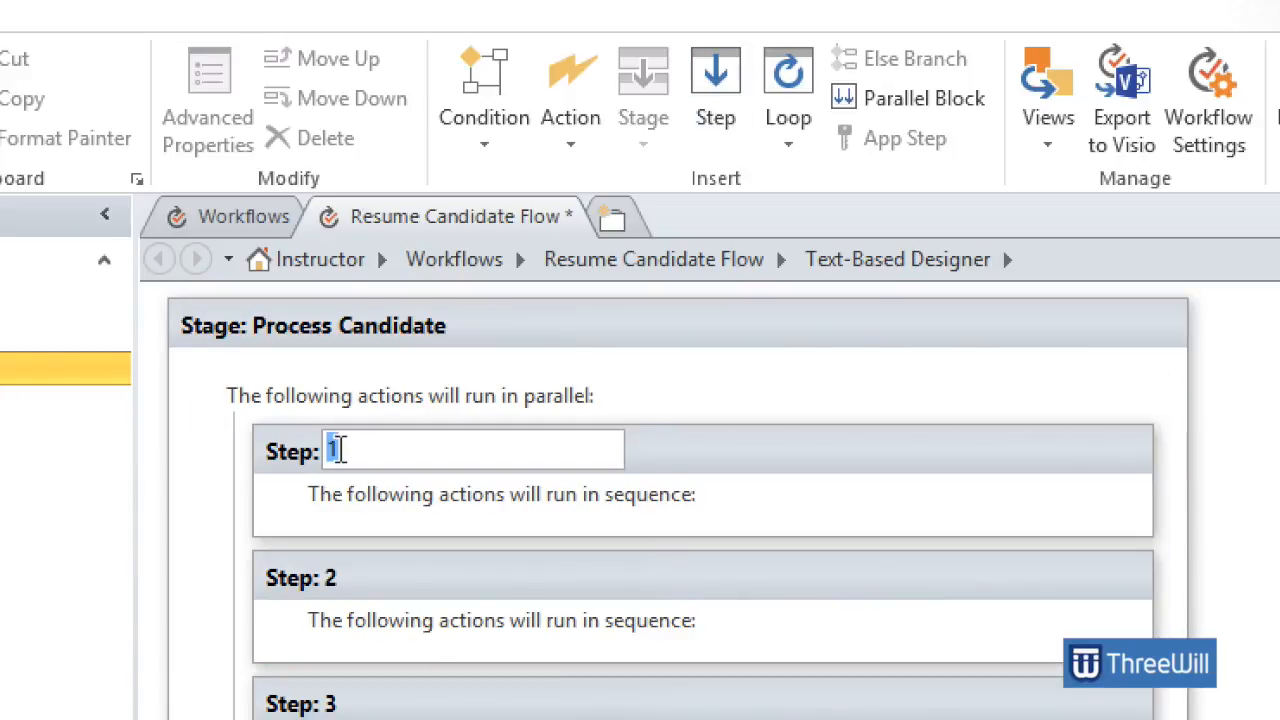
pyautogui.write('Wait ')
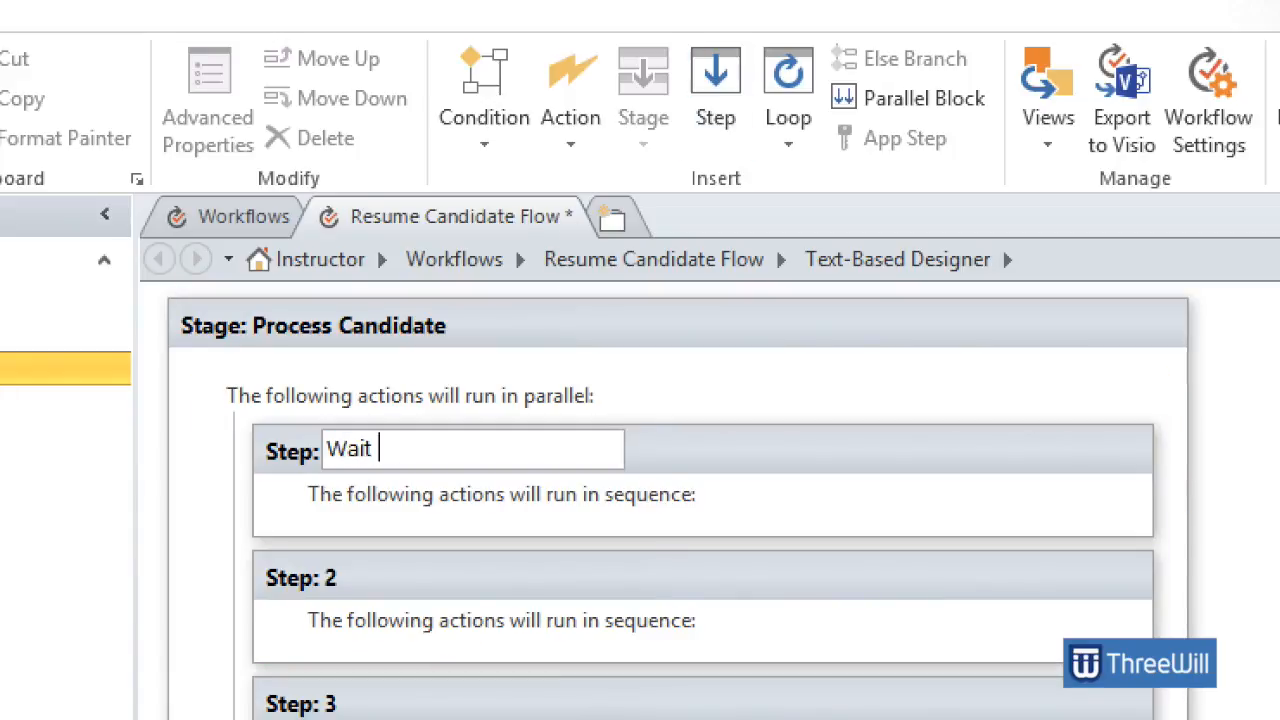
pyautogui.write('for Inteview')
pyautogui.click(438, 565)
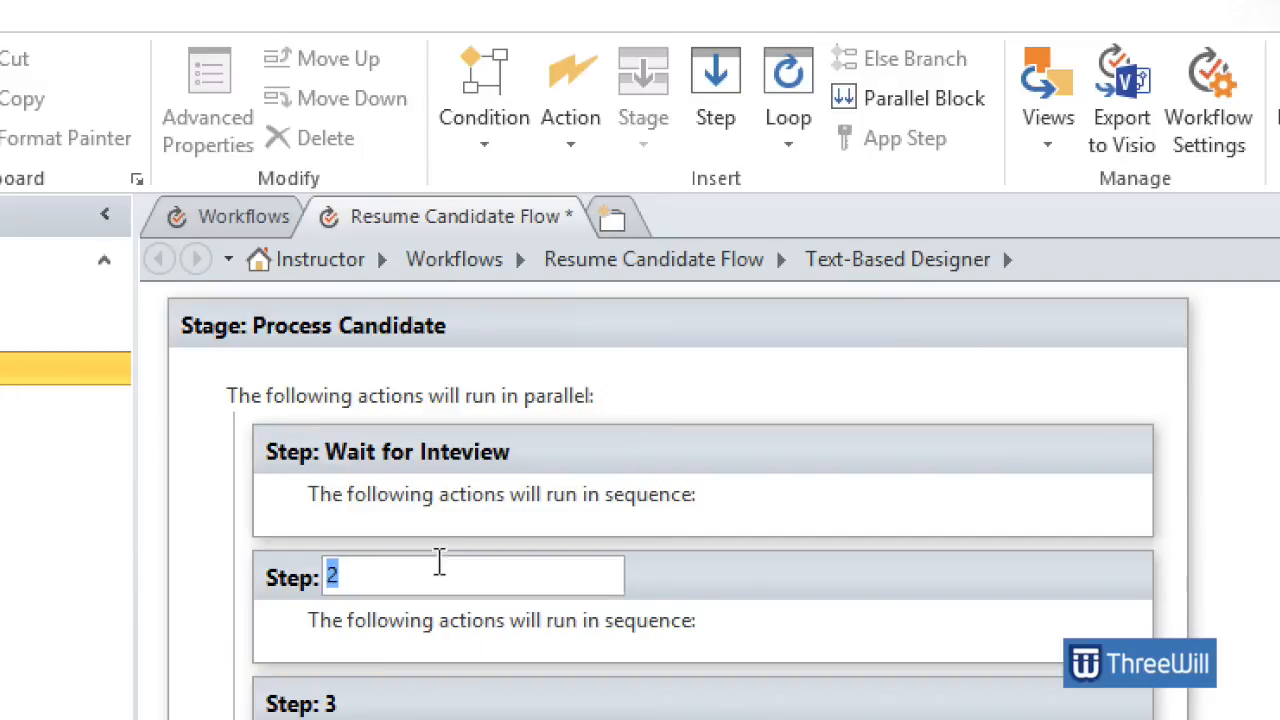
pyautogui.write('Wait for Reject')
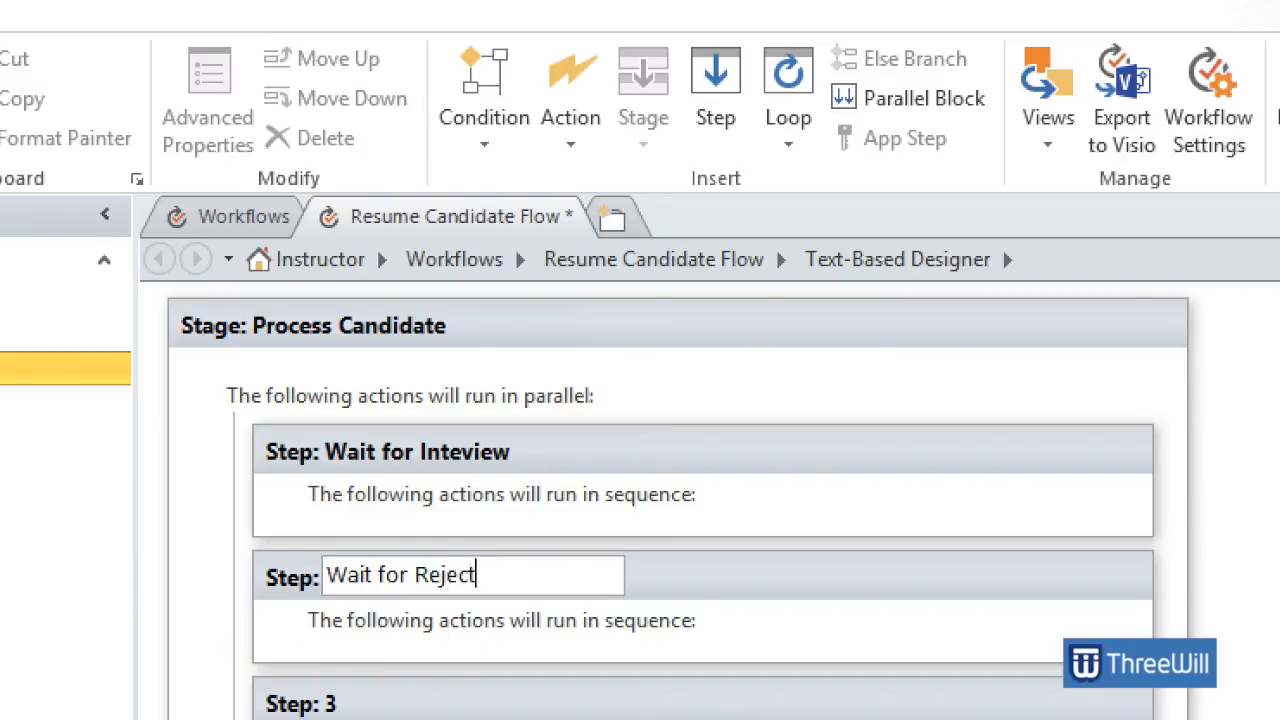
pyautogui.click(394, 700)
pyautogui.write('Wait for Hire')
pyautogui.press('Return')
# - Insert a Set Workflow Variable action above the parallel block in the Process Candidate stage
pyautogui.click(490, 462)
pyautogui.moveTo(490, 462); pyautogui.dragTo(571, 143)
pyautogui.click(571, 143)
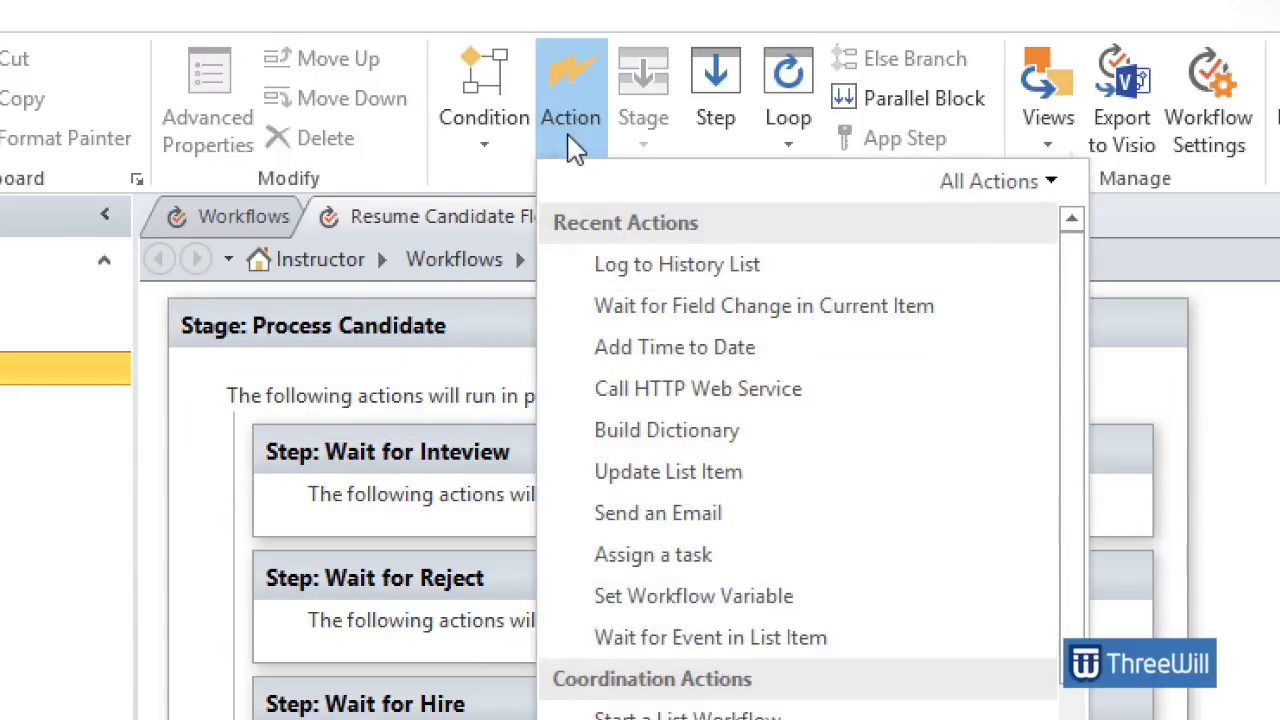
pyautogui.click(724, 600)
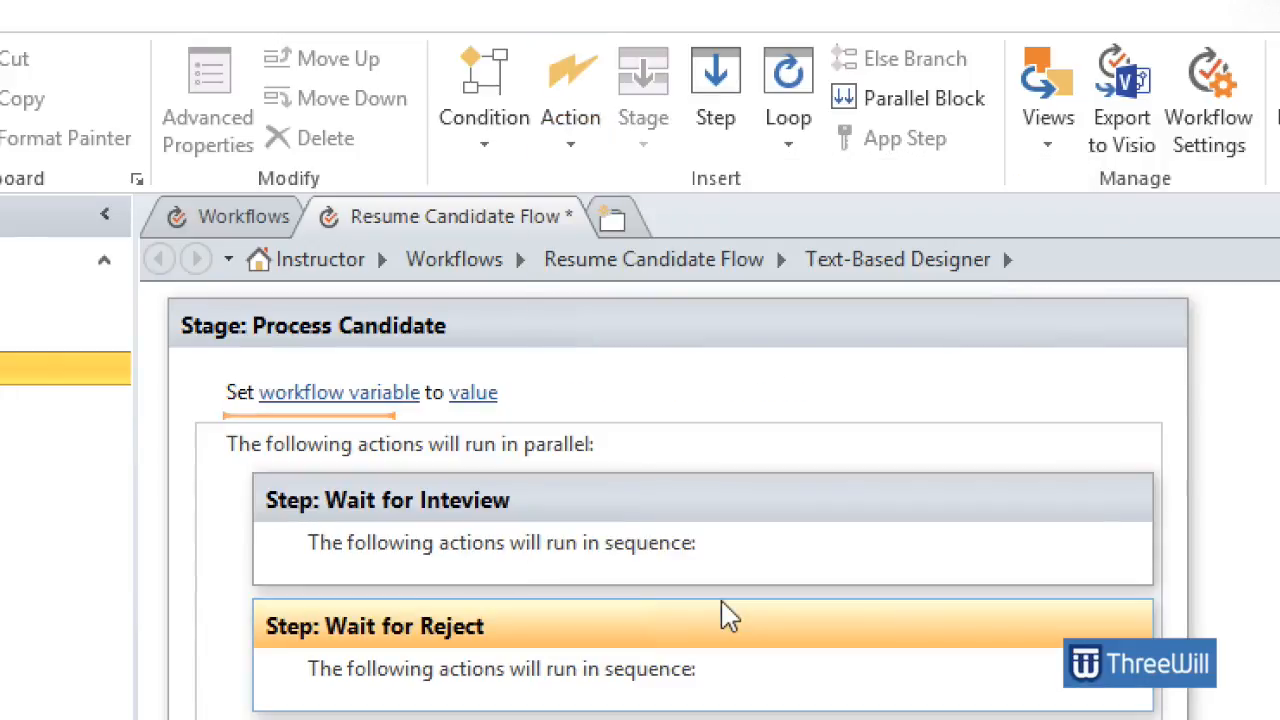
# - Create a Boolean variable named doneWaiting for the Set Workflow Variable action and set its value to No
pyautogui.click(395, 393)
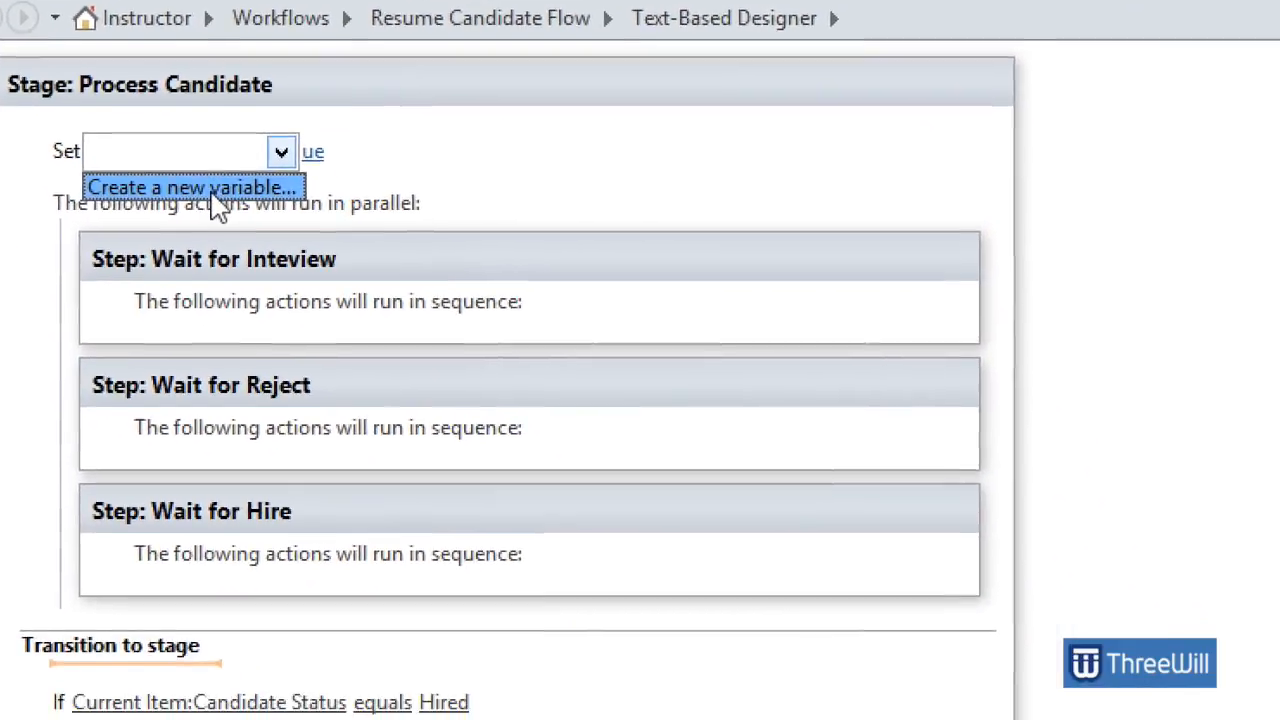
pyautogui.click(365, 428)
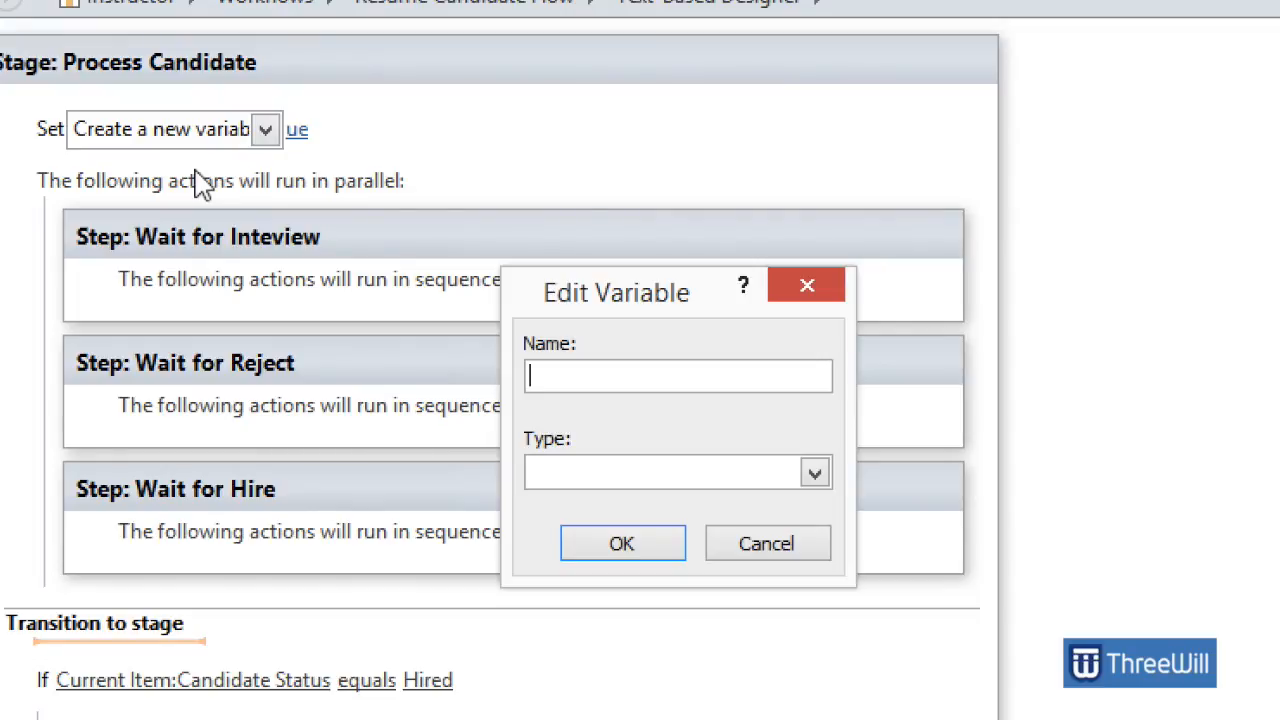
pyautogui.write('doneWaiting')
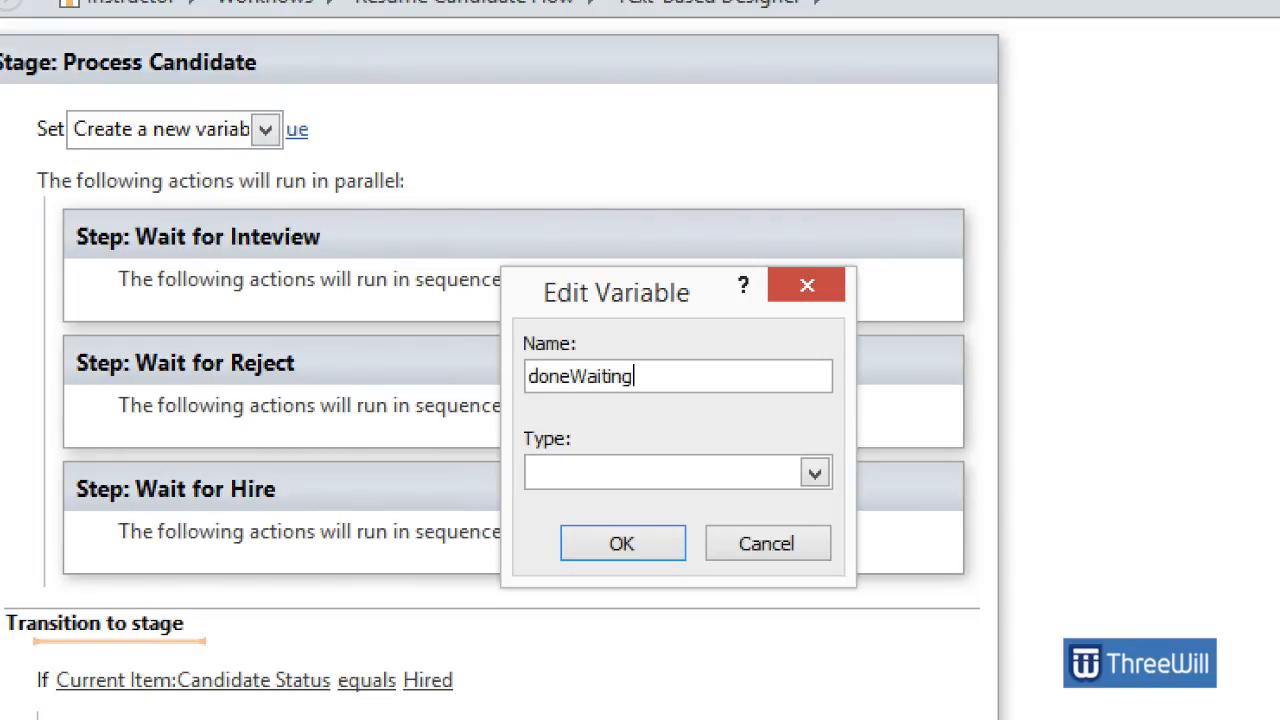
pyautogui.click(815, 474)
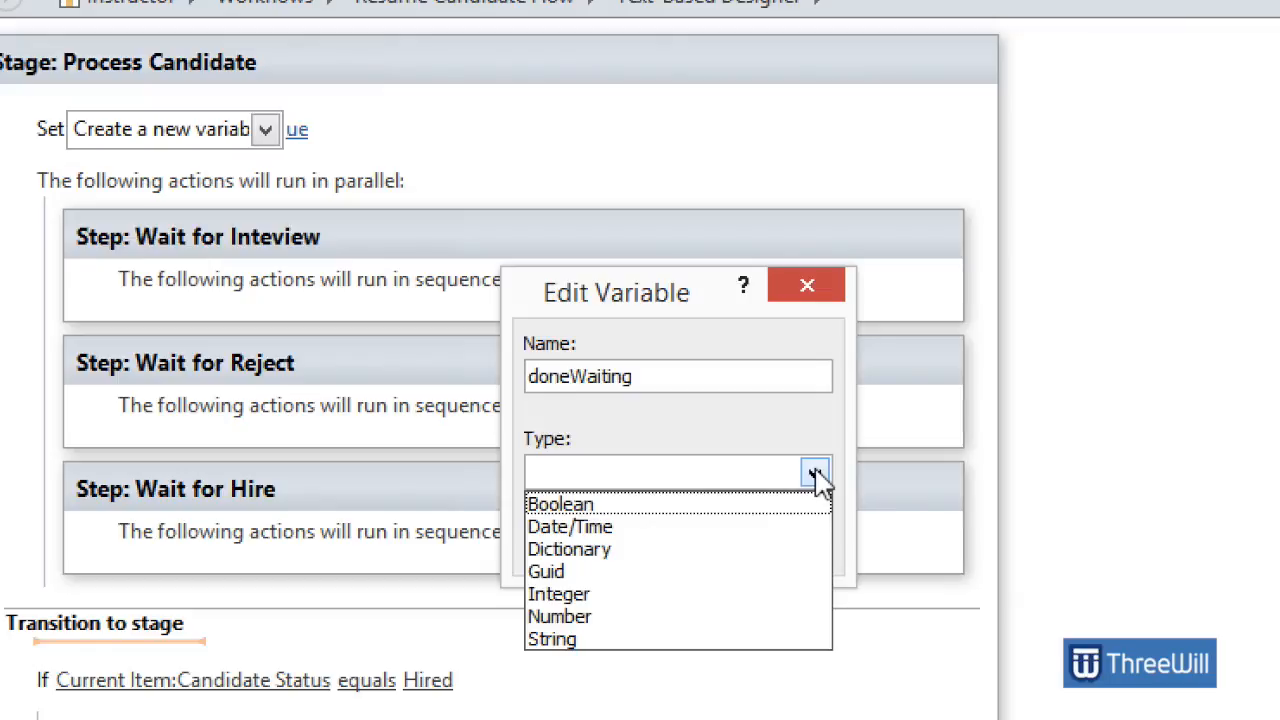
pyautogui.click(686, 506)
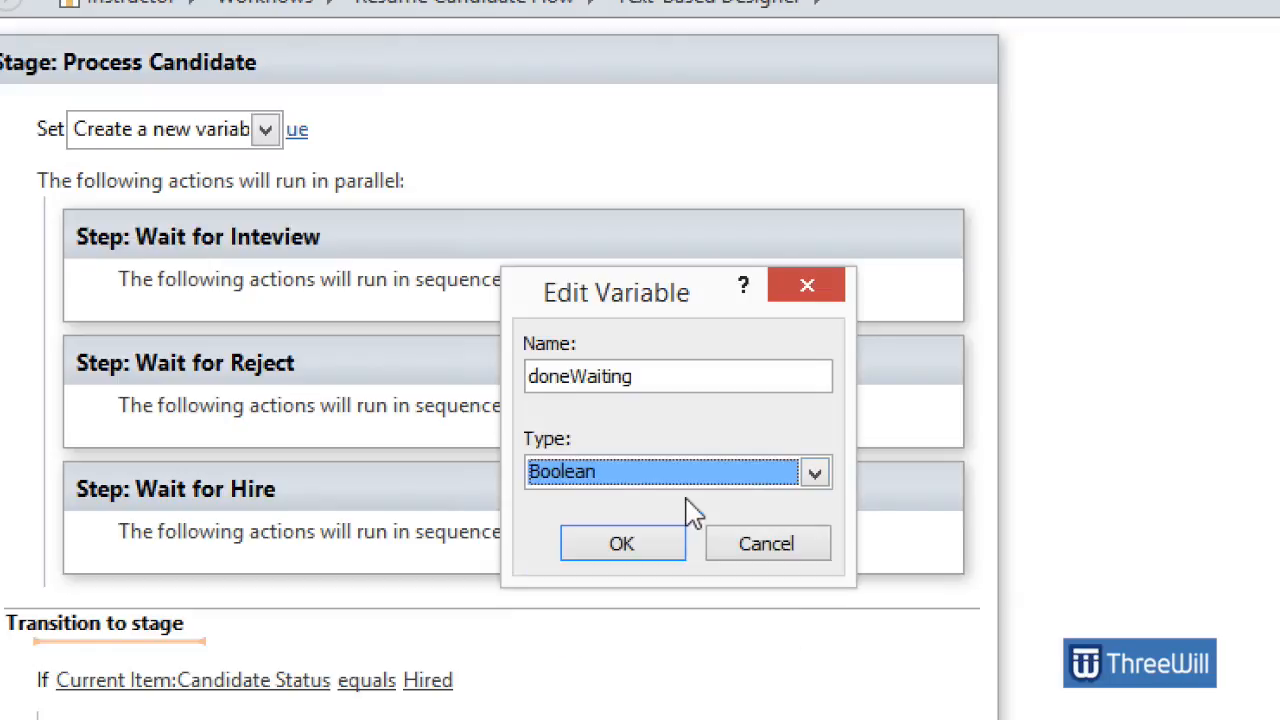
pyautogui.click(622, 544)
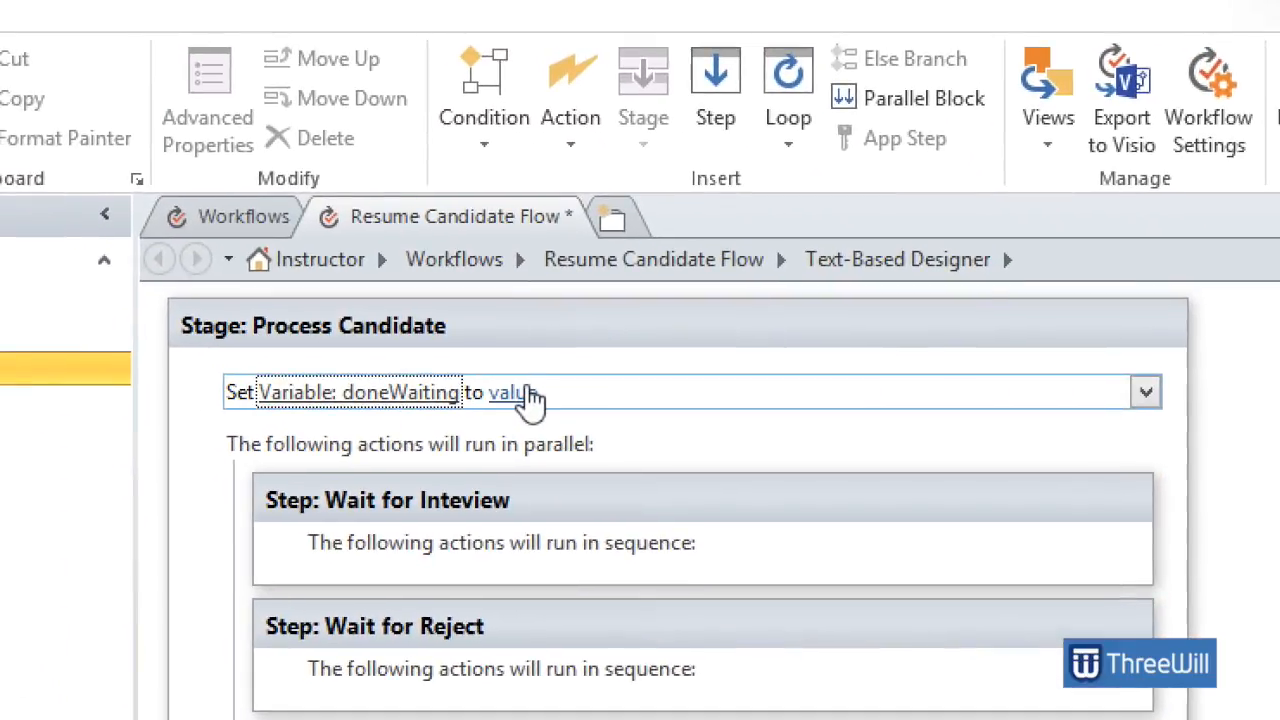
pyautogui.click(320, 129)
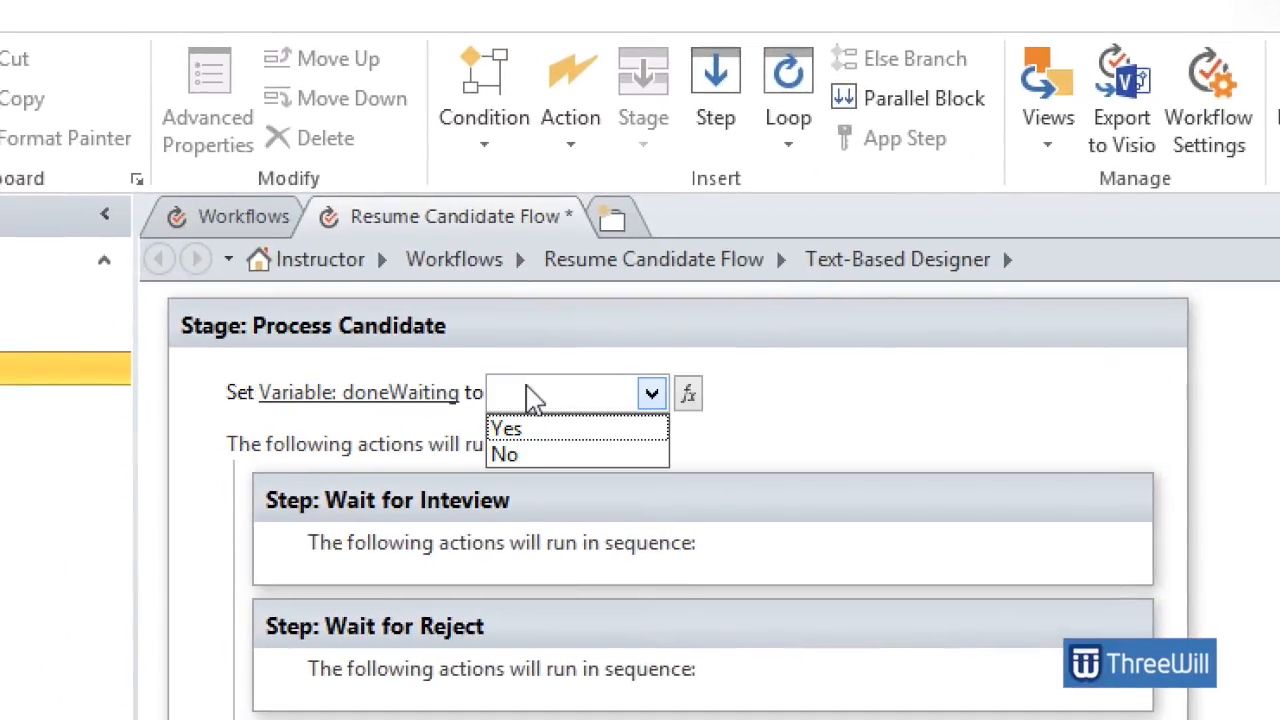
pyautogui.click(524, 452)
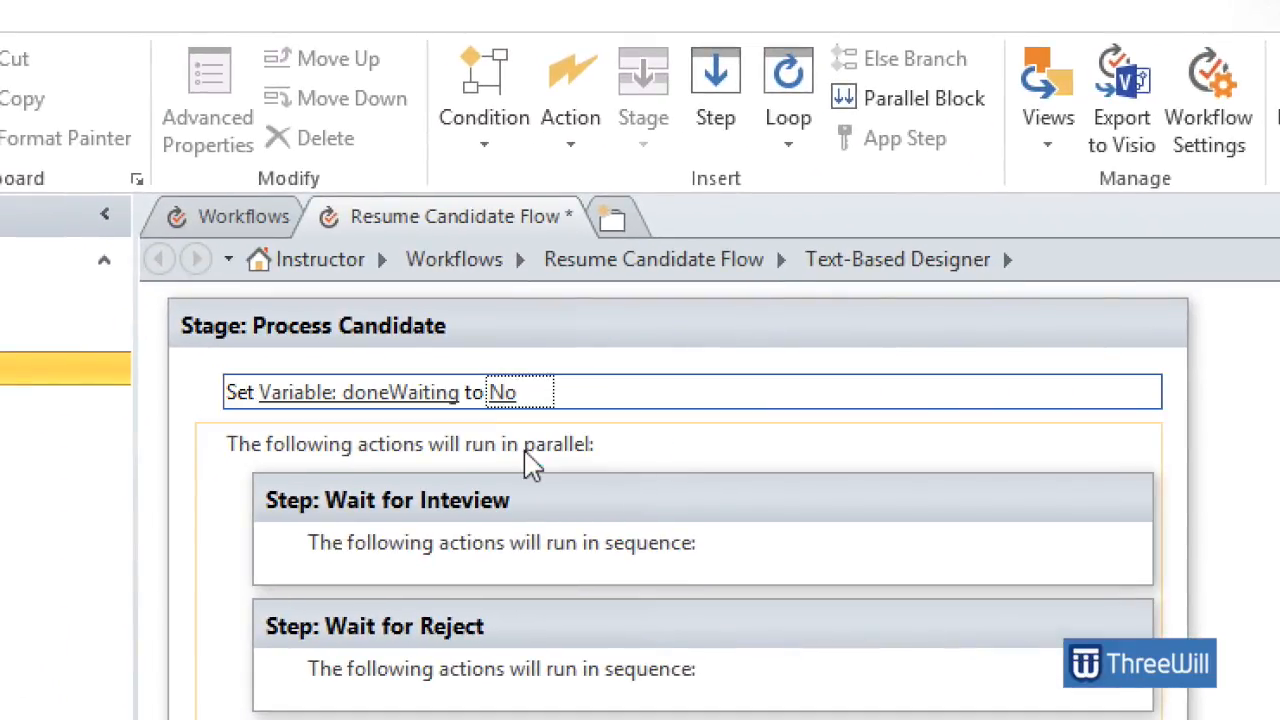
# - Insert a Wait for Field Change in Current Item action in the Wait for Inteview step
pyautogui.click(404, 550)
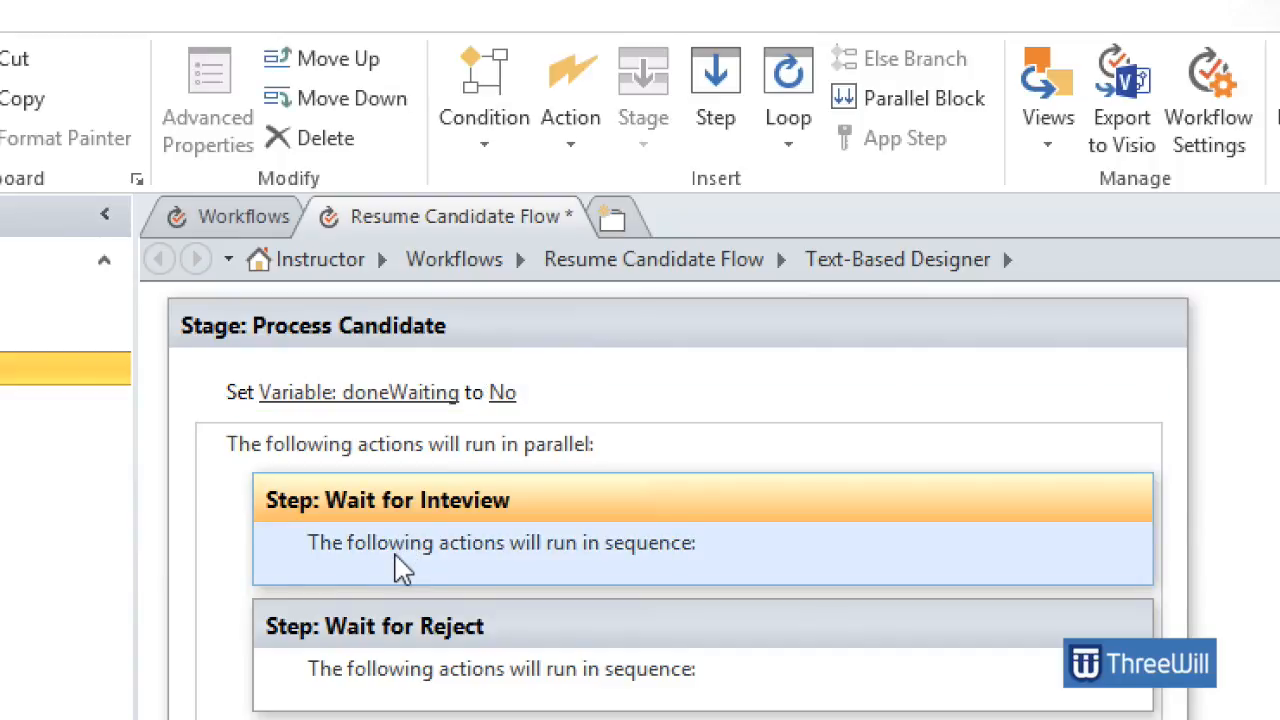
pyautogui.click(407, 578)
pyautogui.click(407, 578)
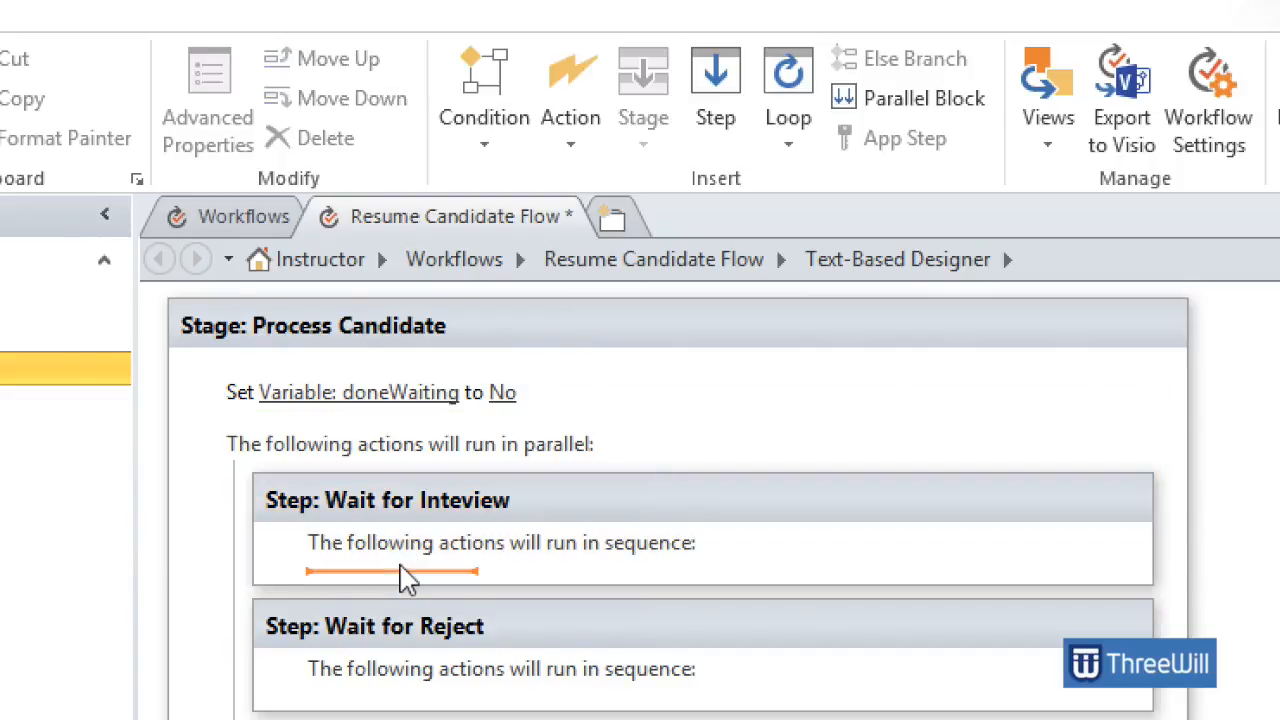
pyautogui.write('wait')
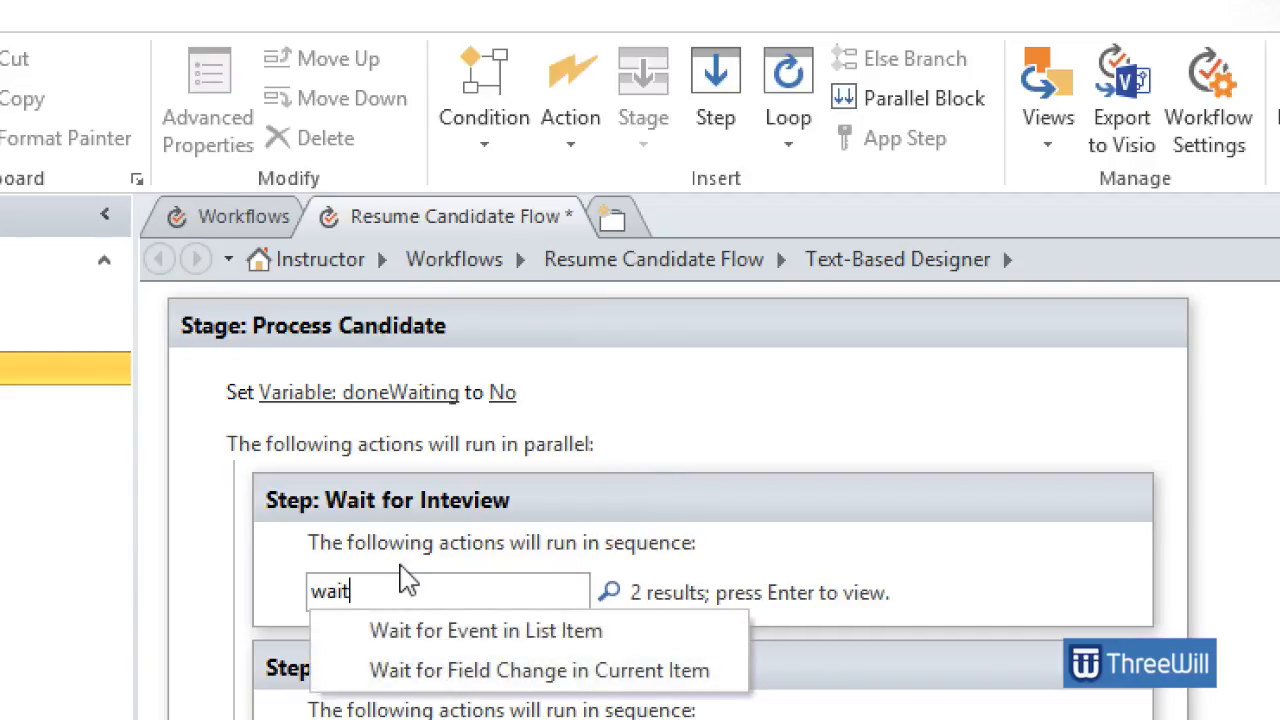
pyautogui.click(449, 670)
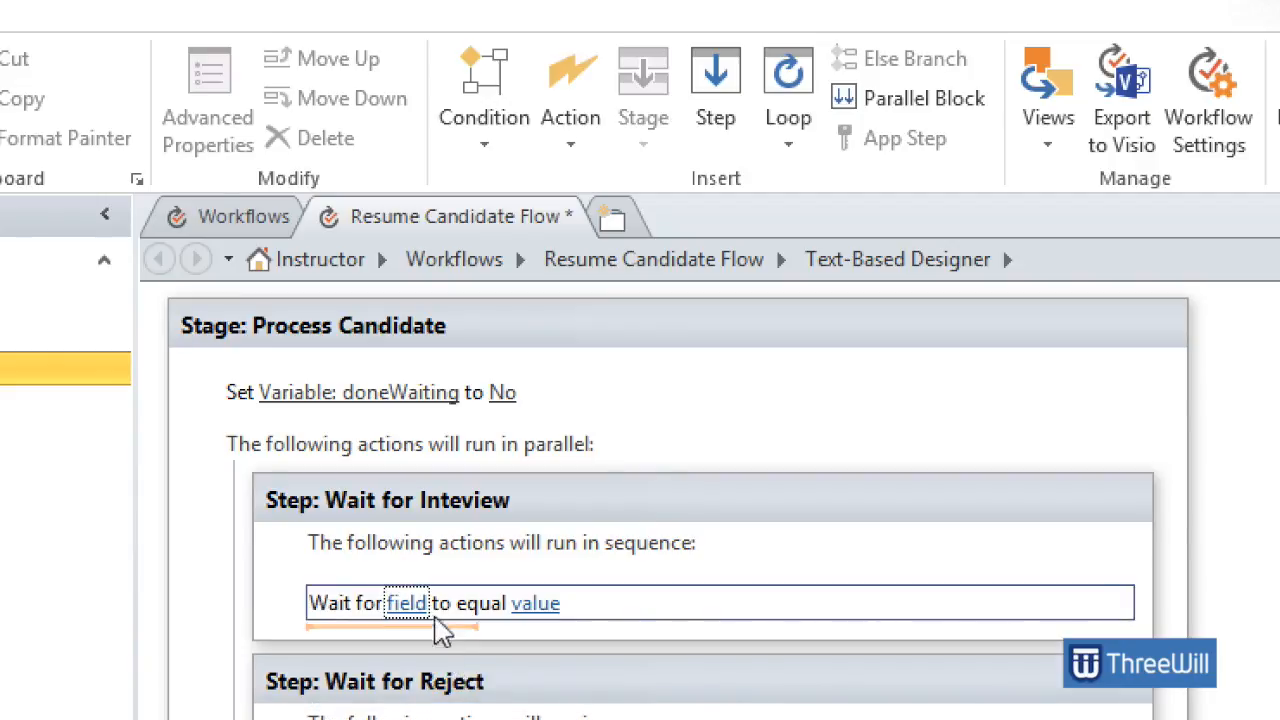
# - Configure the Wait for Inteview step's wait action to wait for Candidate Status to equal Interview
pyautogui.click(406, 604)
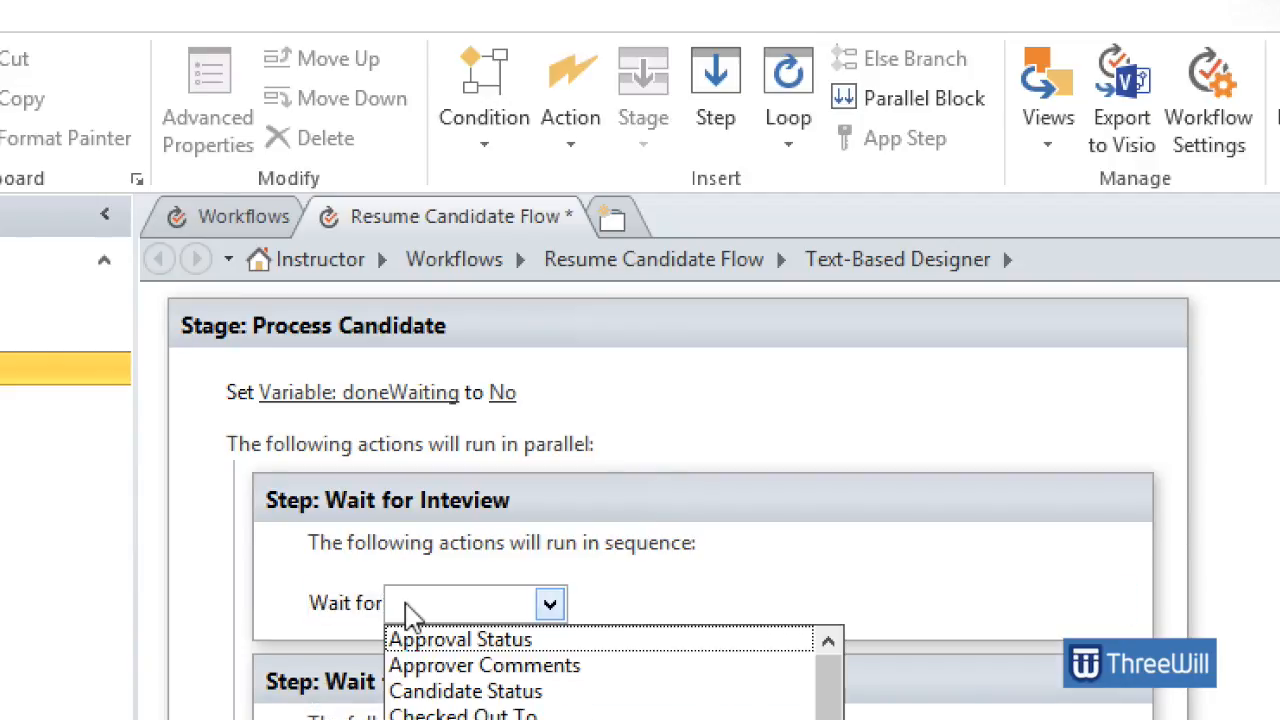
pyautogui.click(415, 690)
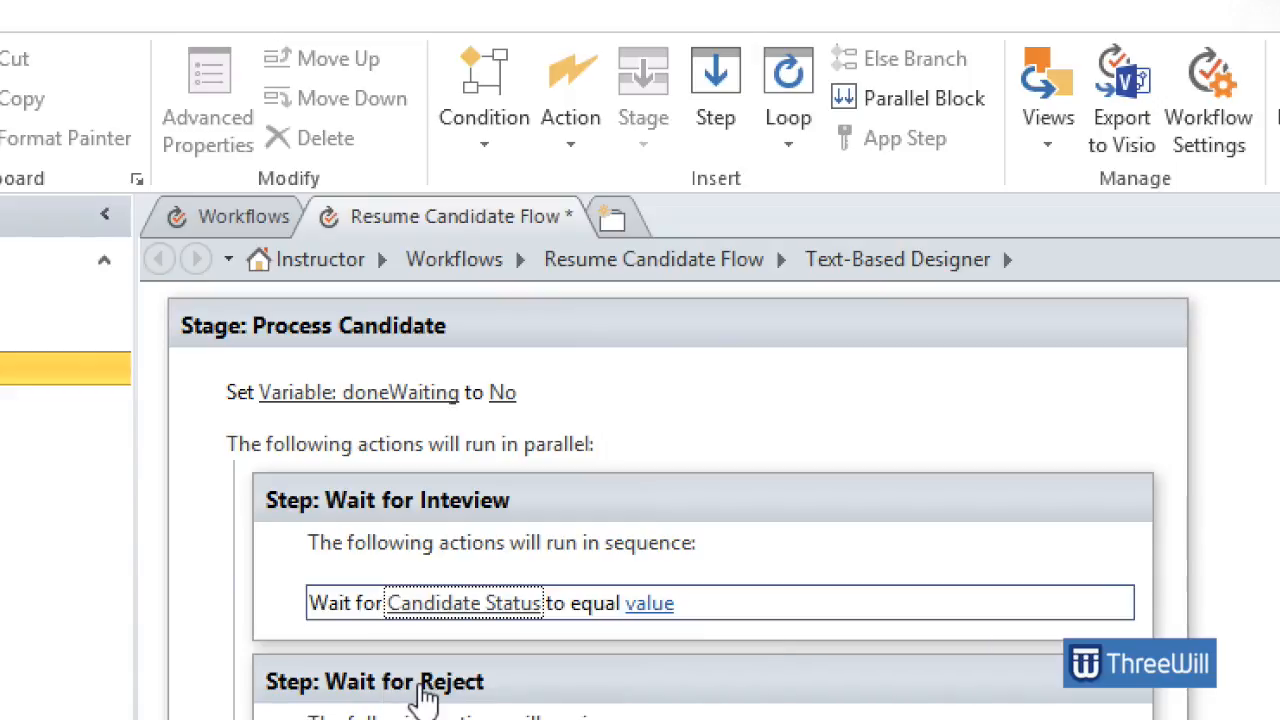
pyautogui.click(663, 603)
pyautogui.click(677, 663)
pyautogui.click(686, 677)
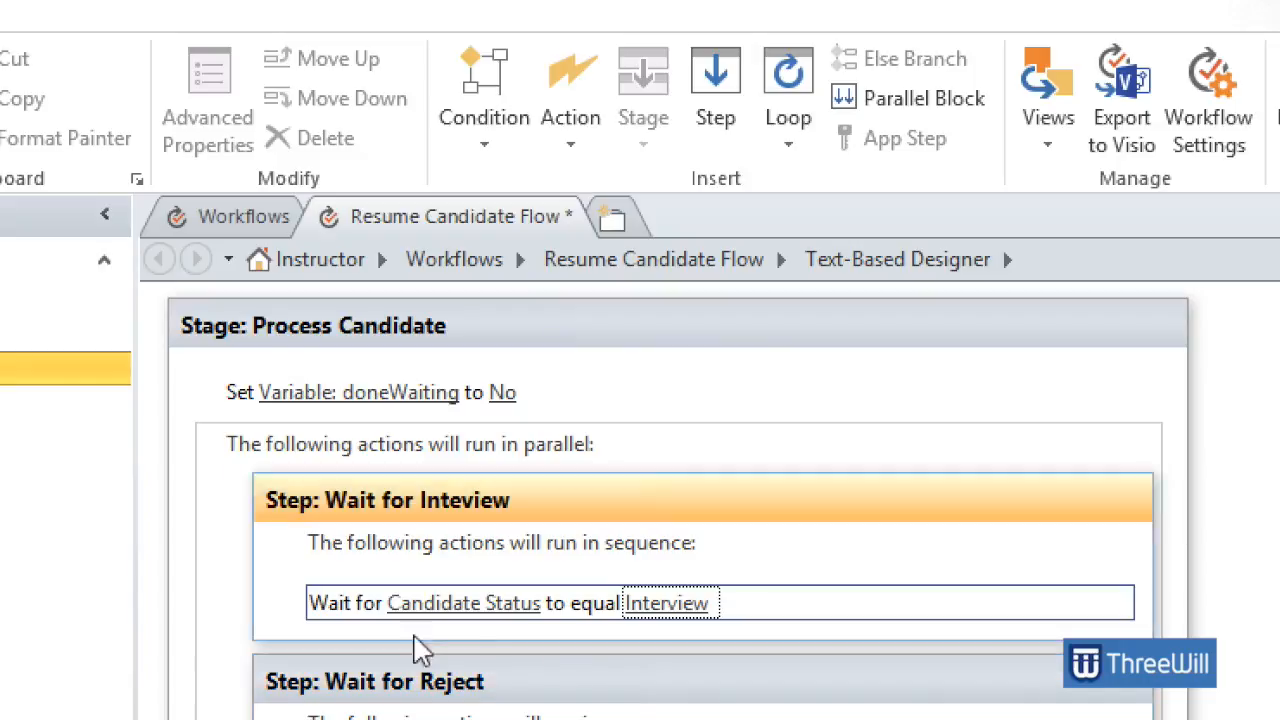
# - Insert a Set Workflow Variable action below the wait action in the Wait for Inteview step
pyautogui.click(356, 640)
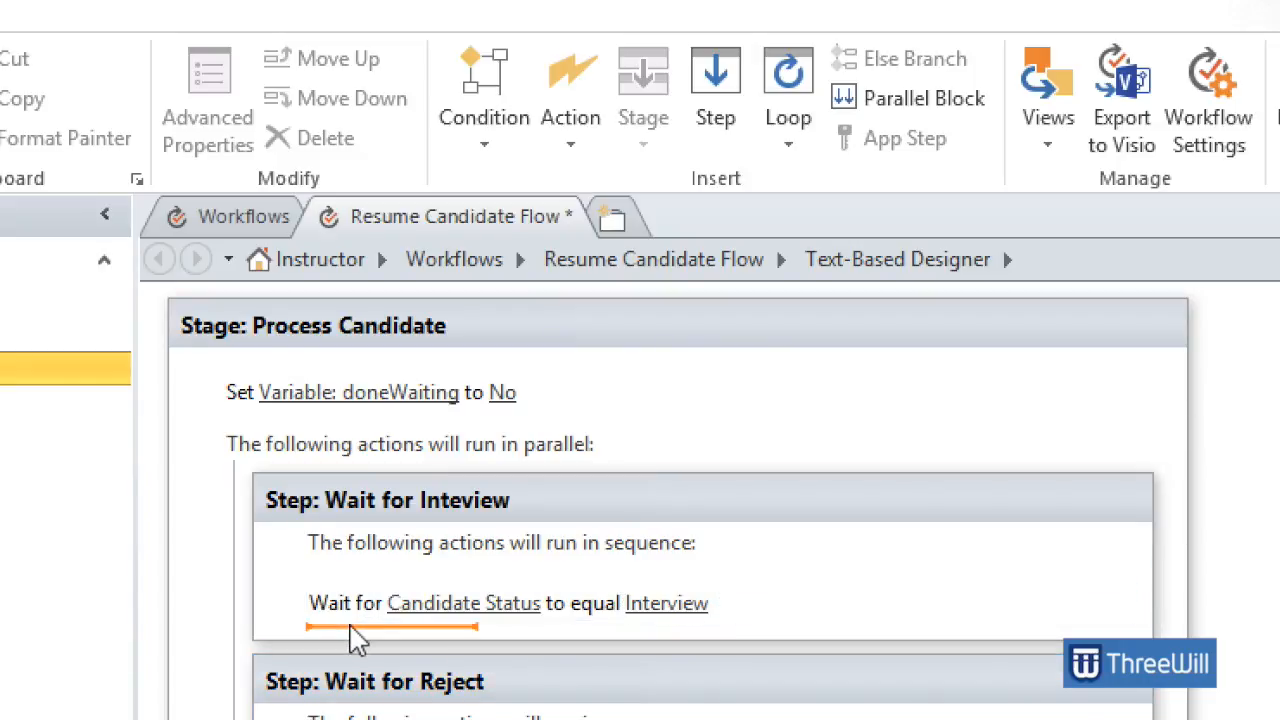
pyautogui.write('done')
pyautogui.press('BackSpace')
pyautogui.press('BackSpace')
pyautogui.press('BackSpace')
pyautogui.press('BackSpace')
pyautogui.write('set')
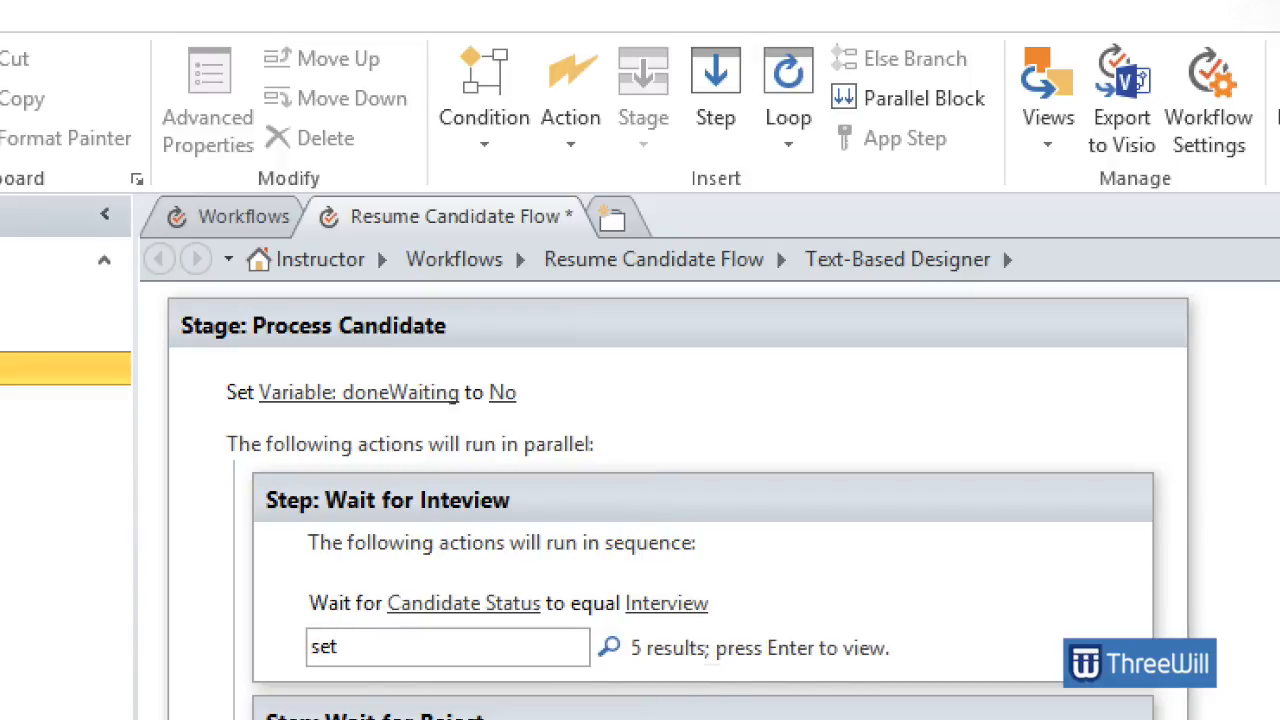
pyautogui.press('Return')
pyautogui.click(425, 718)
# - Configure the Wait for Inteview step's set action to set the doneWaiting variable to Yes
pyautogui.click(468, 658)
pyautogui.click(486, 691)
pyautogui.click(640, 660)
pyautogui.click(640, 698)
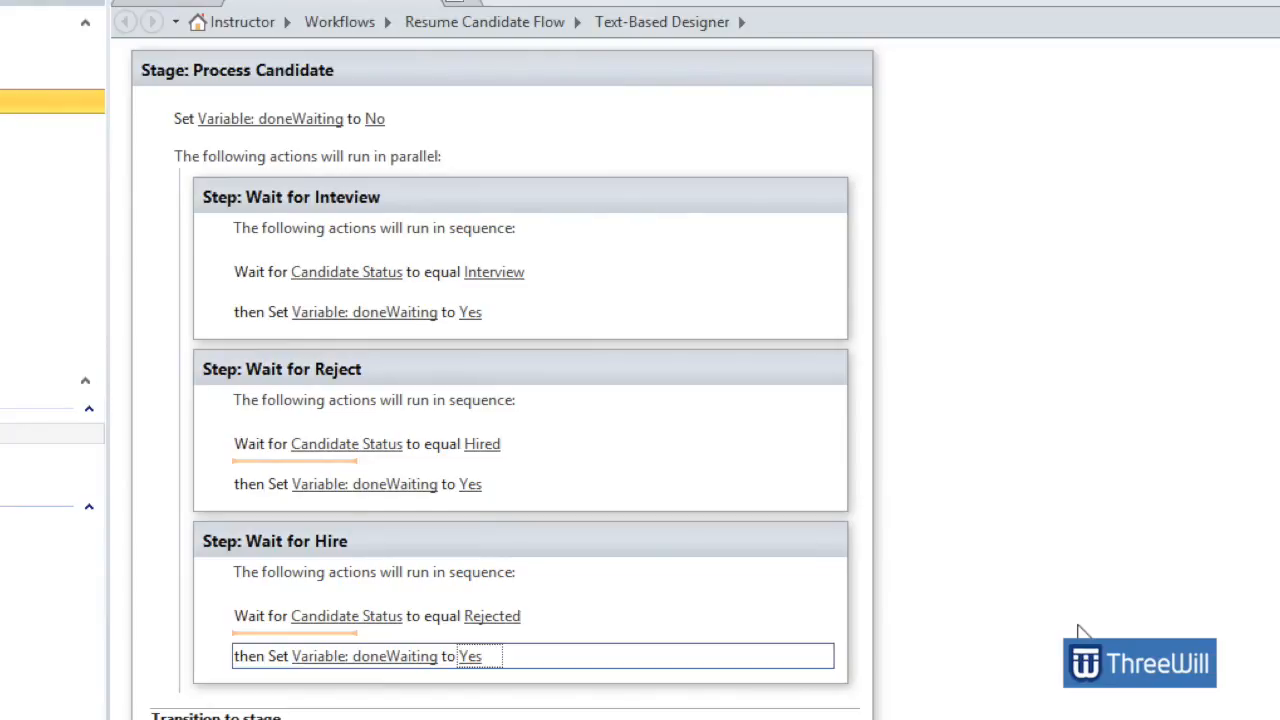
# - Set the CompletionCondition property of the parallel block in the Process Candidate stage to Variable: doneWaiting
pyautogui.click(542, 165)
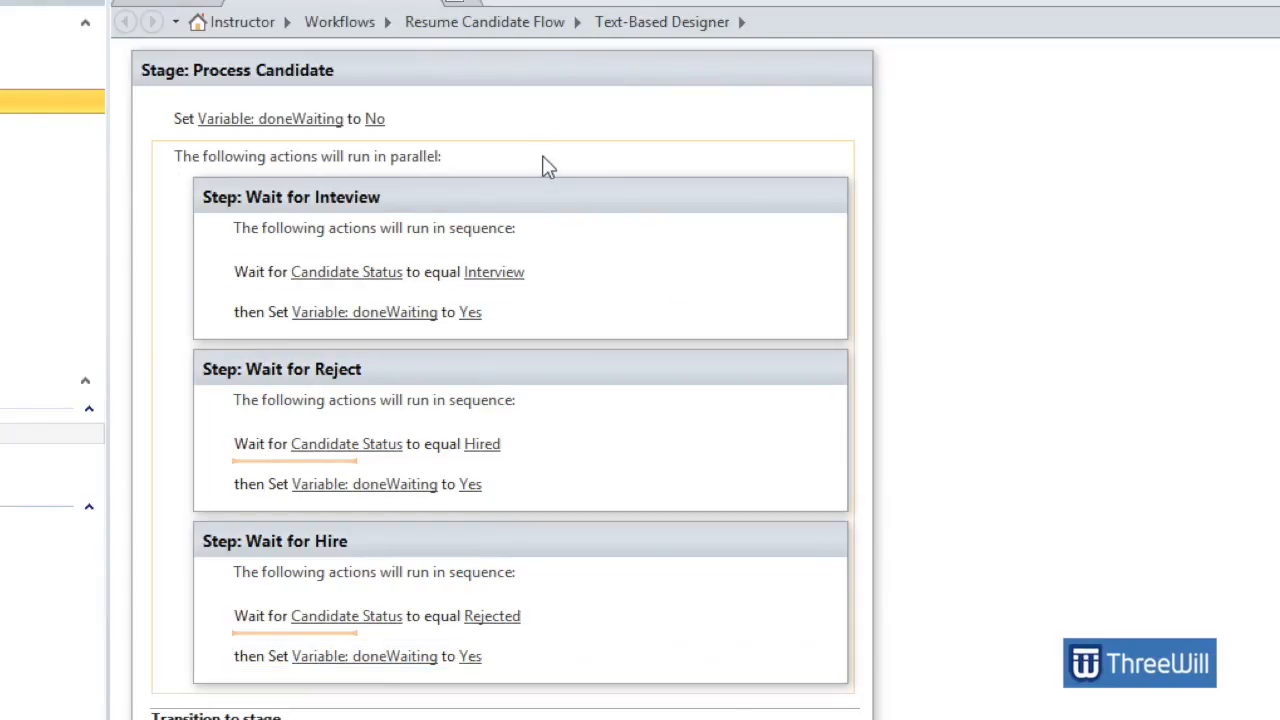
pyautogui.rightClick(546, 163)
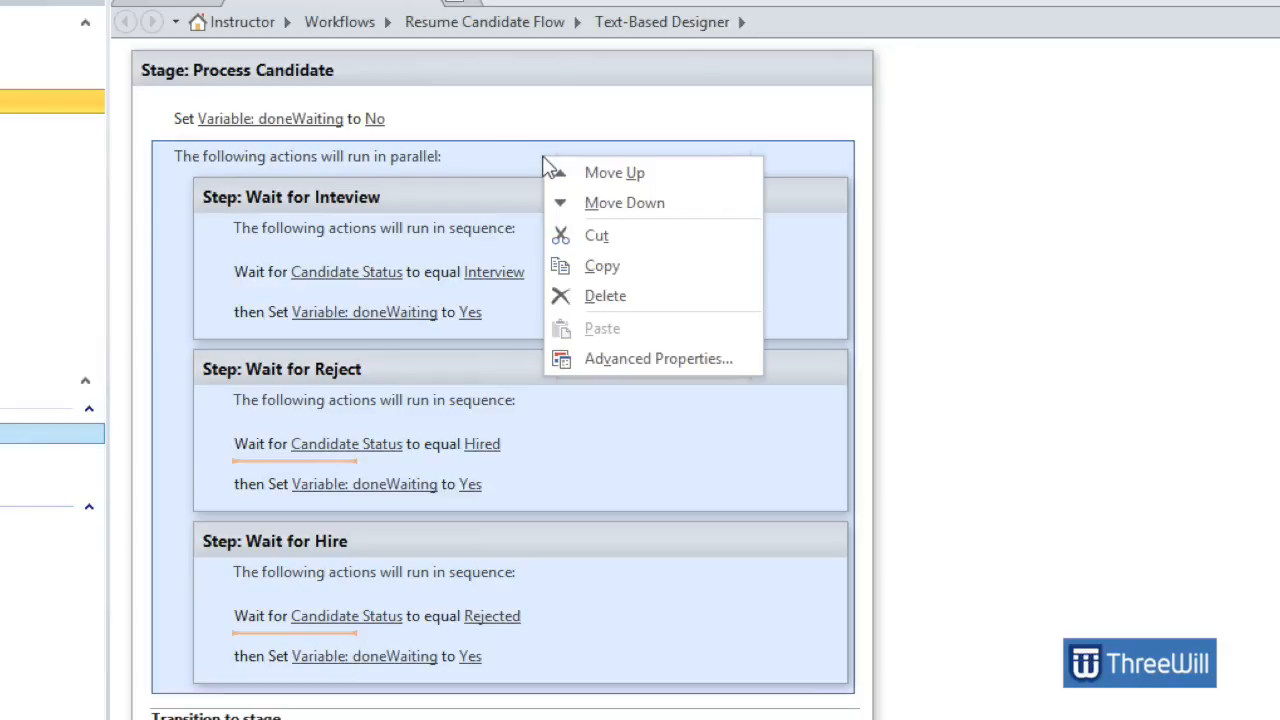
pyautogui.click(607, 358)
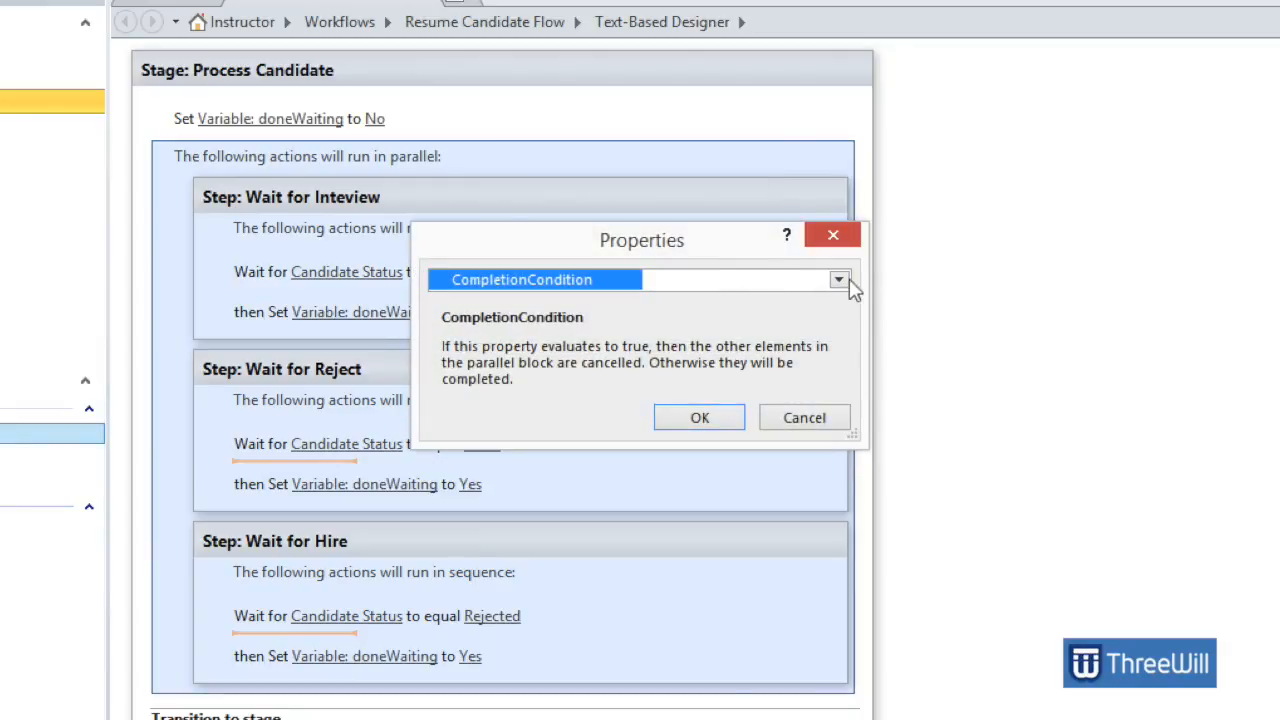
pyautogui.click(840, 281)
pyautogui.click(712, 304)
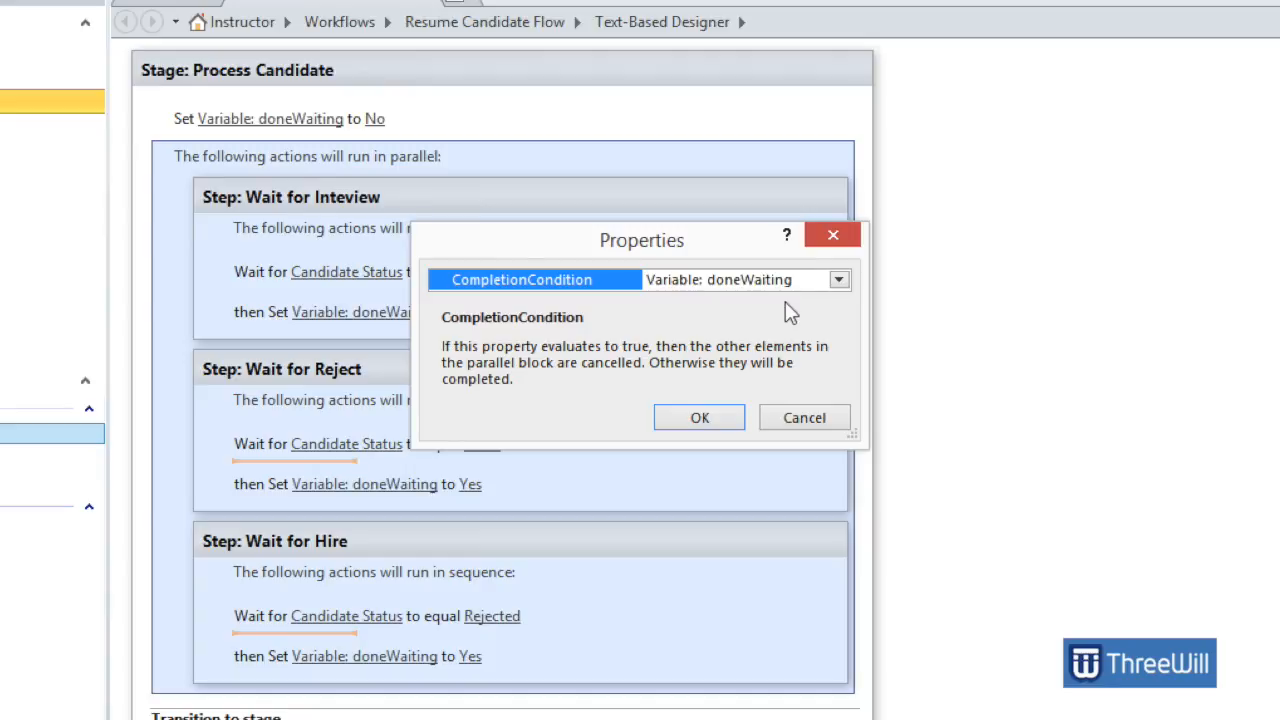
pyautogui.click(724, 421)
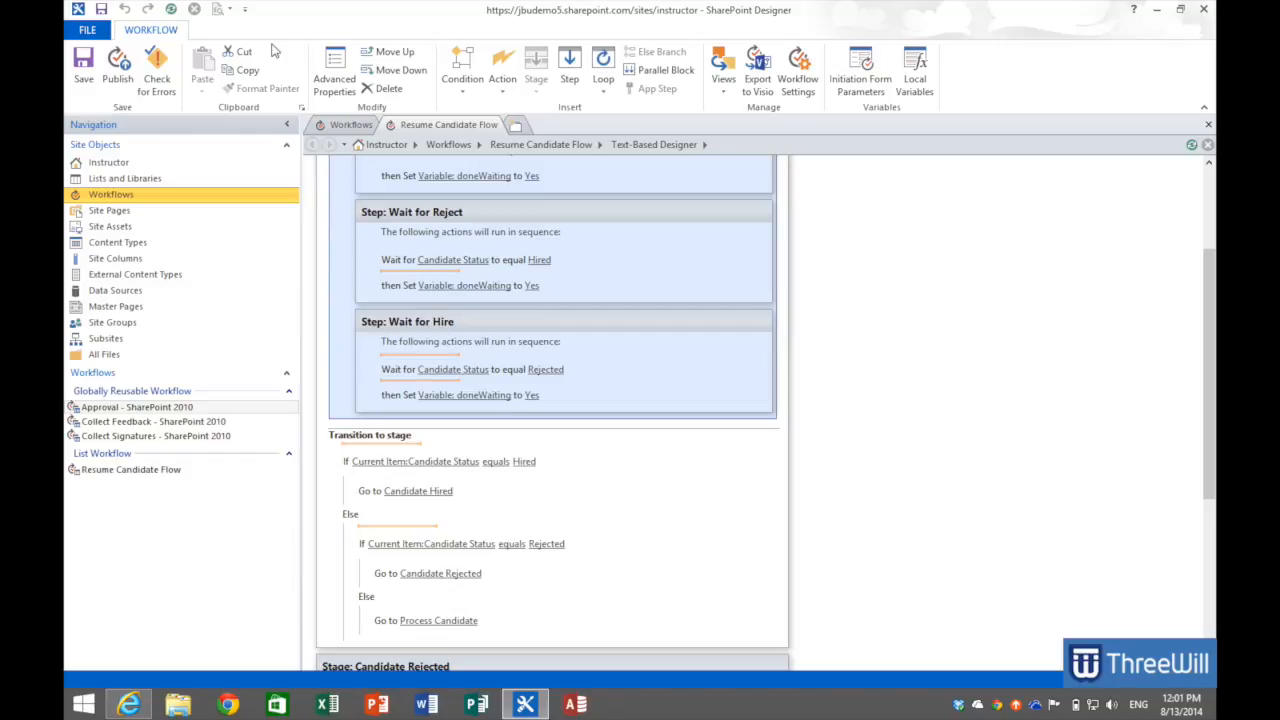
# - Check the Resume Candidate Flow workflow for errors and publish it
pyautogui.click(156, 86)
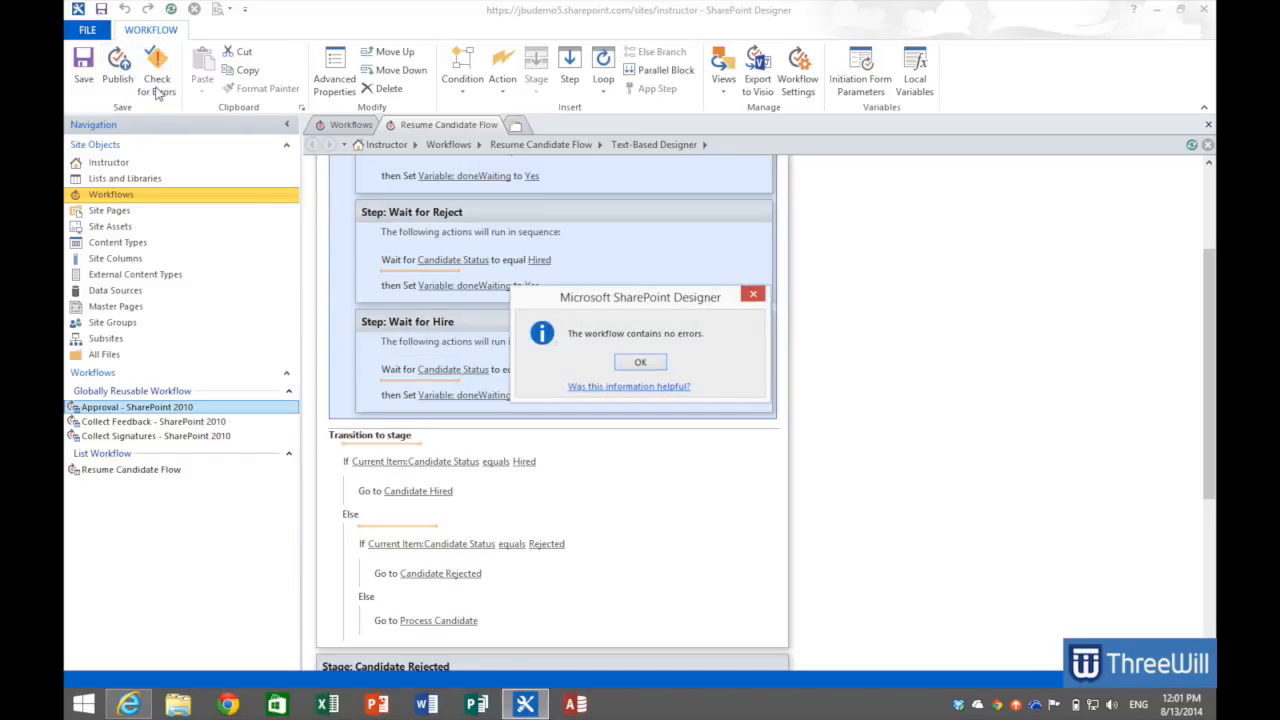
pyautogui.click(646, 362)
pyautogui.click(117, 66)
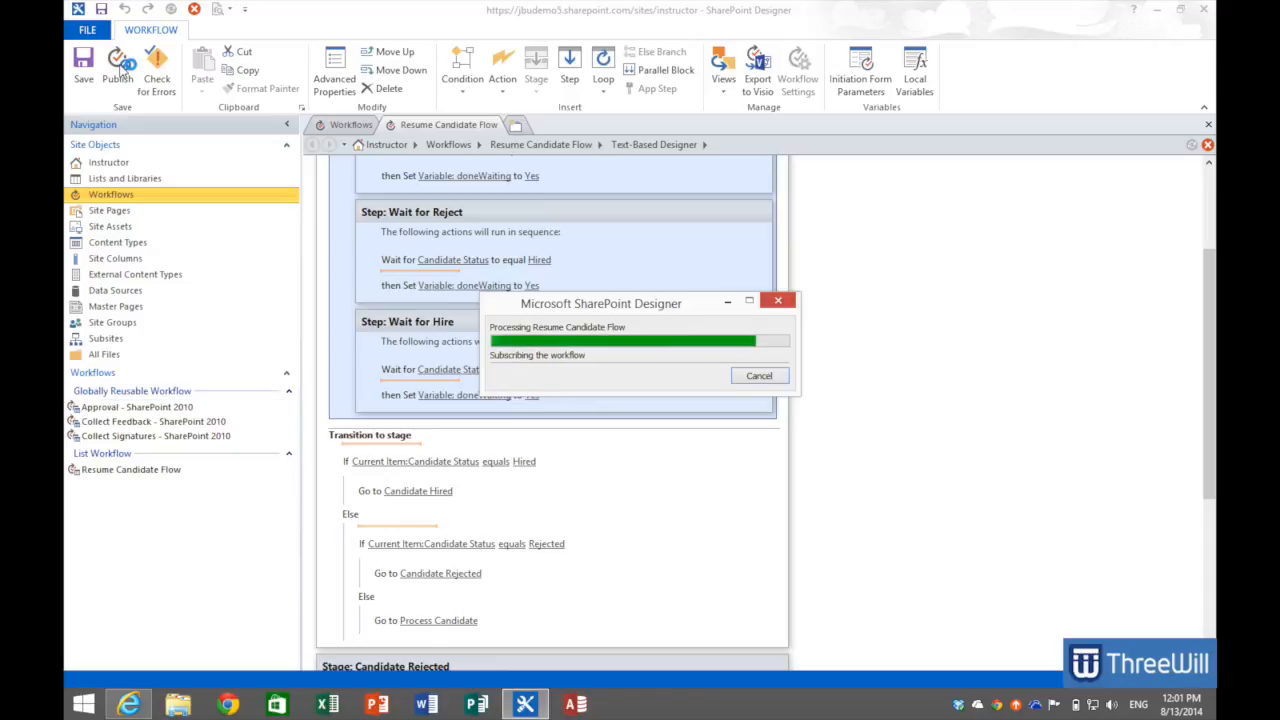
# - Switch to Internet Explorer, start the Resume Candidate Flow workflow on the resume document, and reload the Resumes library
pyautogui.click(129, 705)
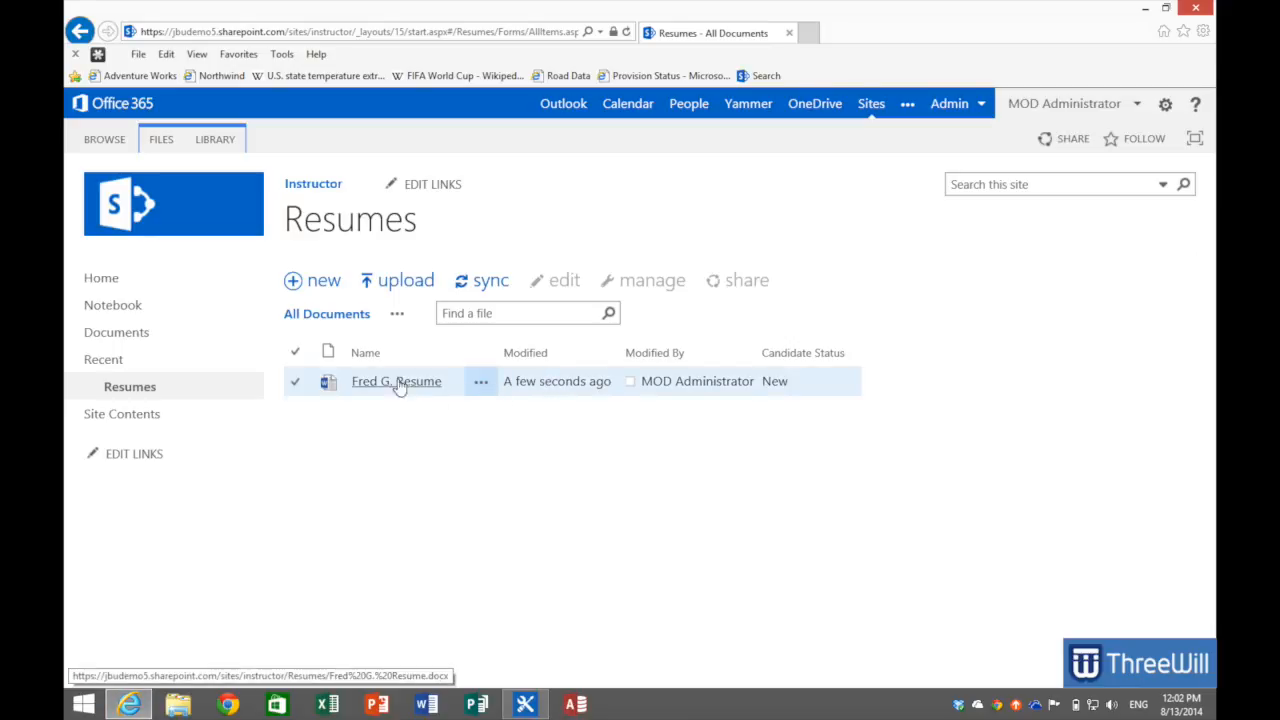
pyautogui.click(295, 383)
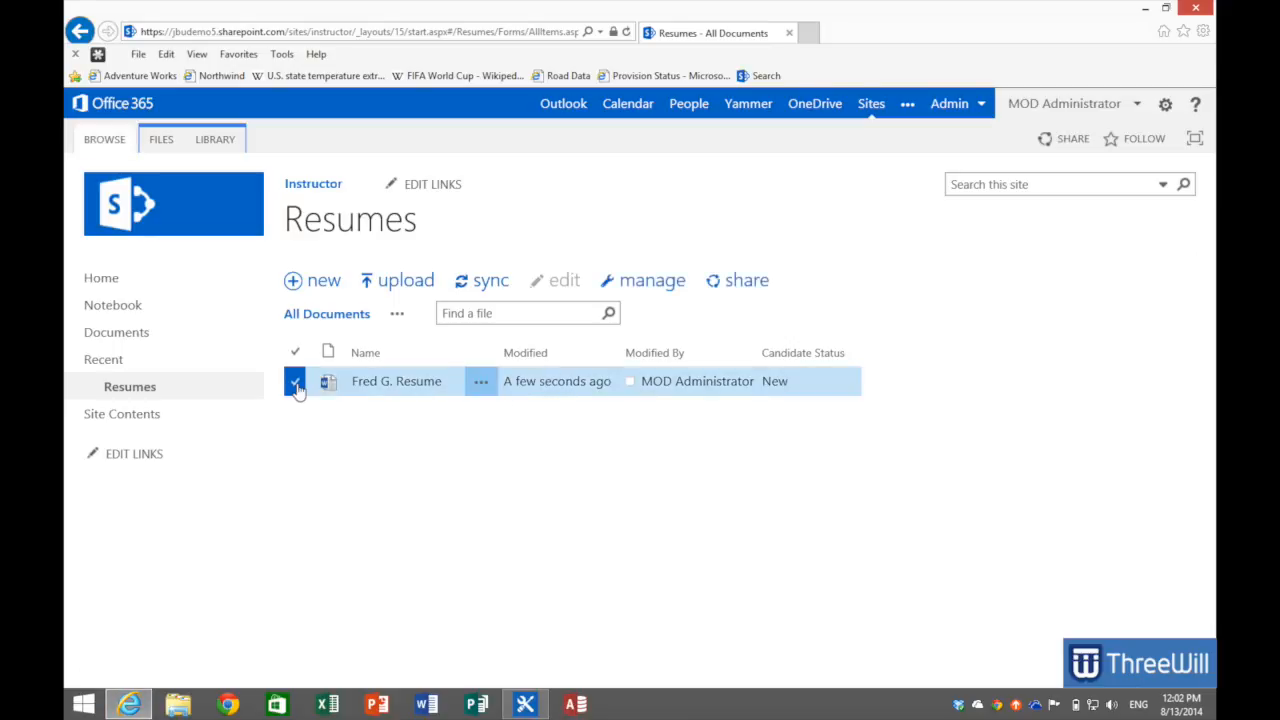
pyautogui.click(161, 140)
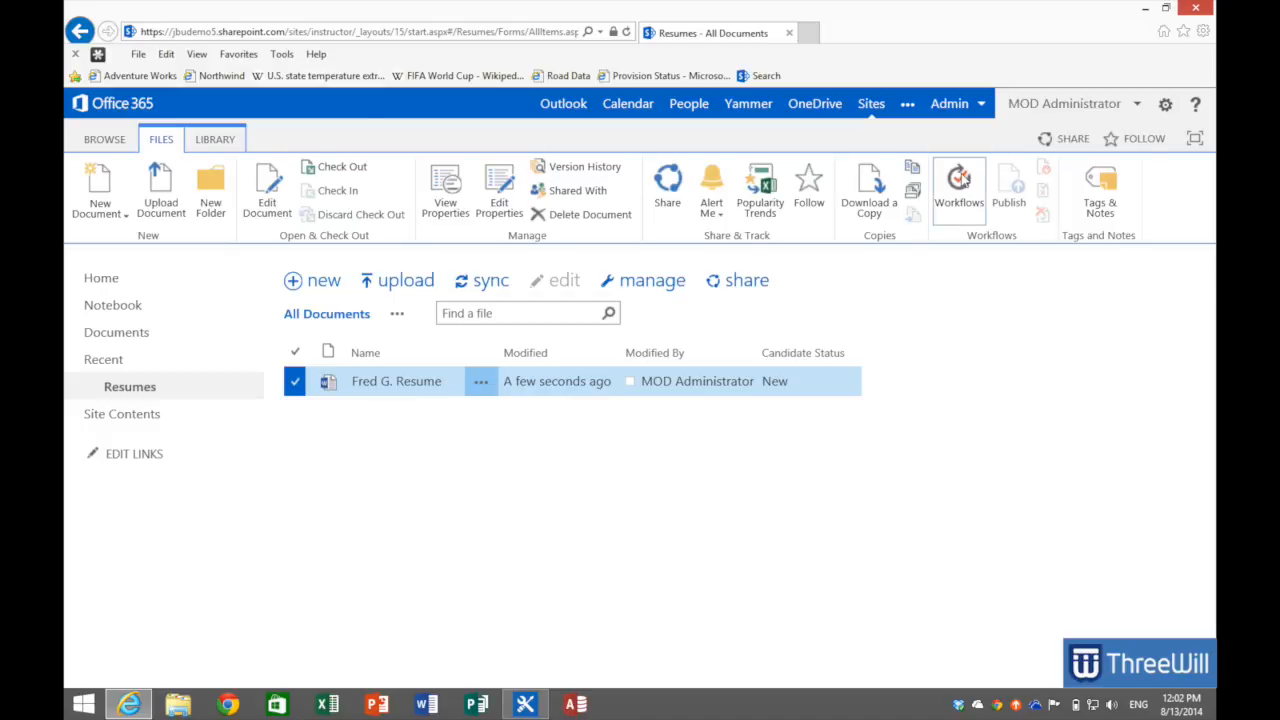
pyautogui.click(963, 181)
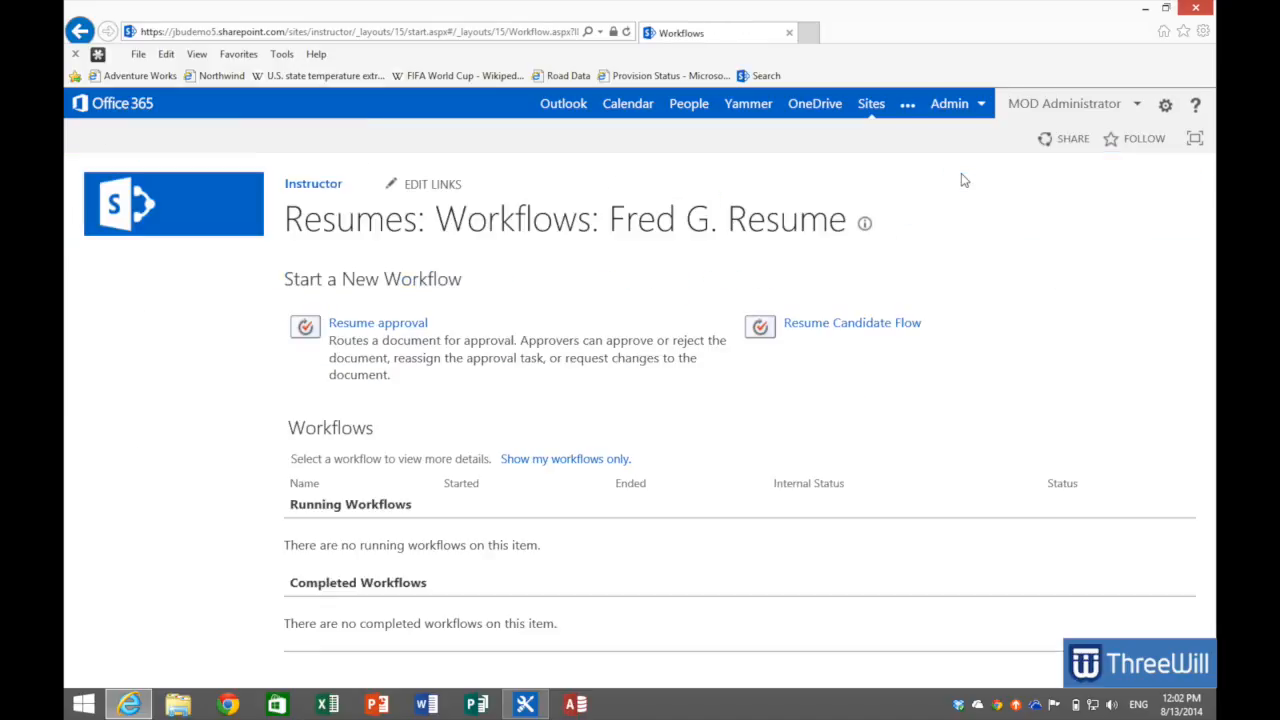
pyautogui.click(888, 325)
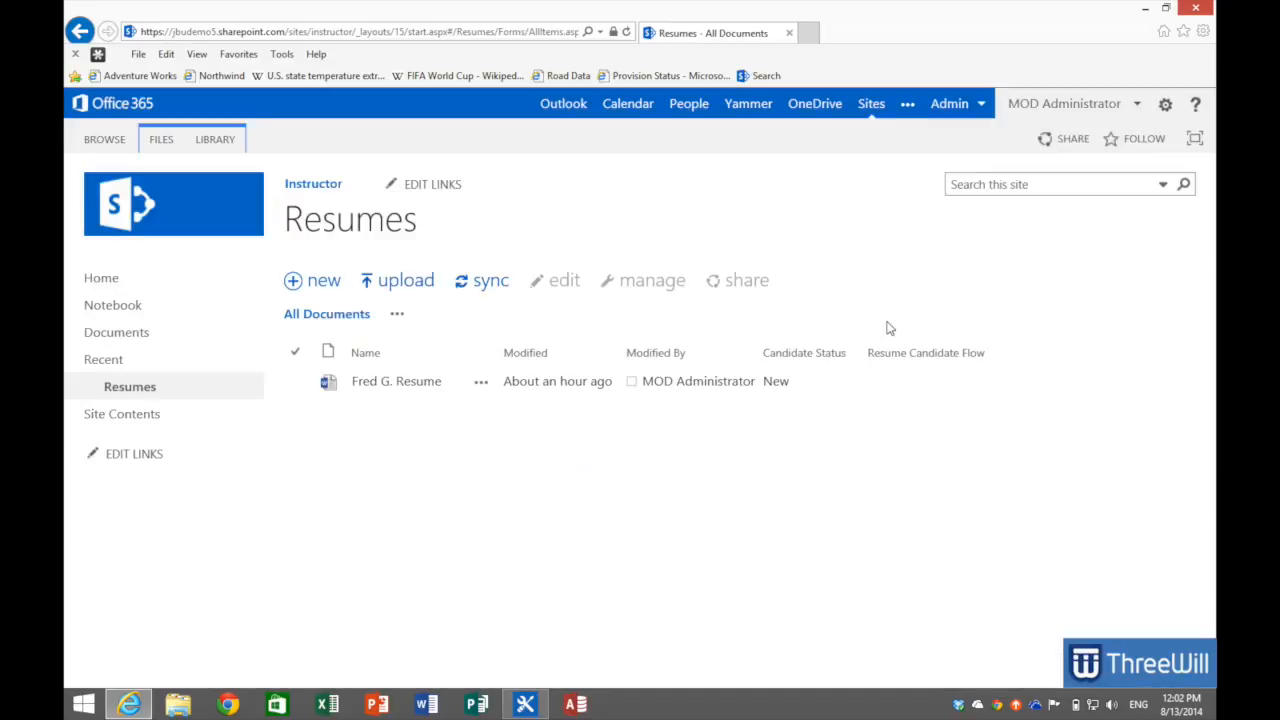
pyautogui.click(123, 392)
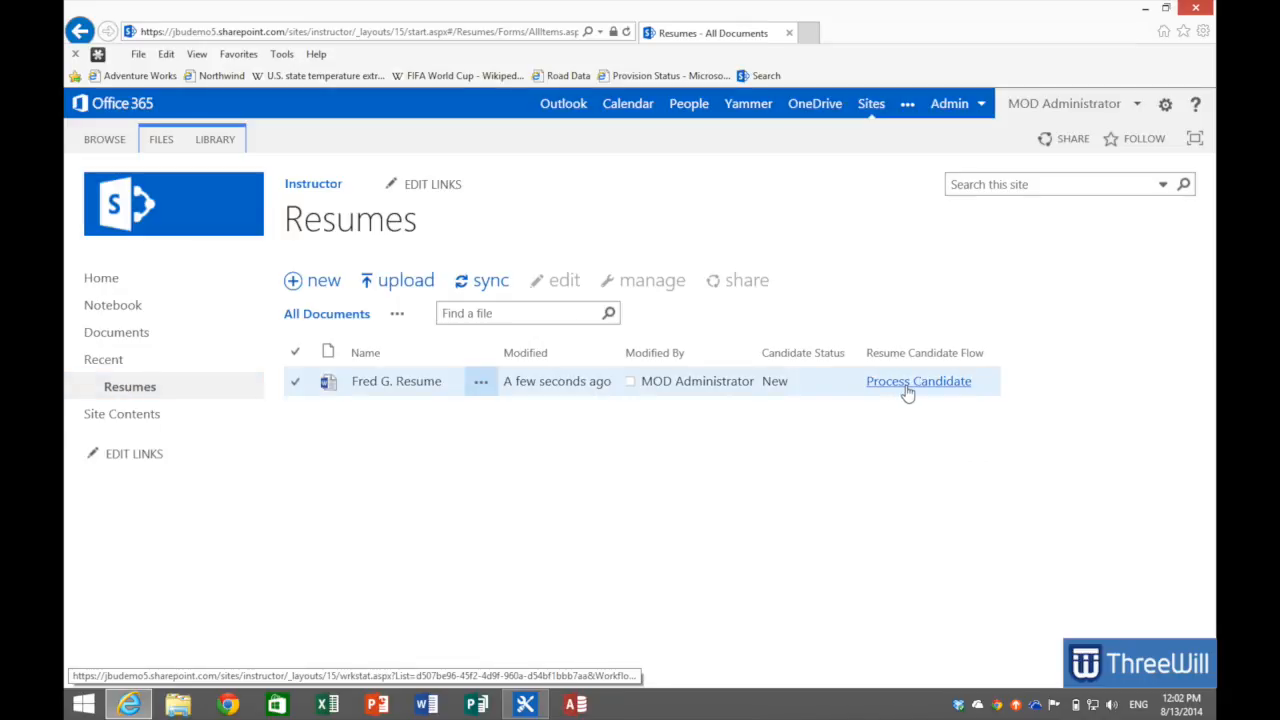
# - Edit the resume document's properties to set Candidate Status to Rejected, and save them
pyautogui.click(481, 386)
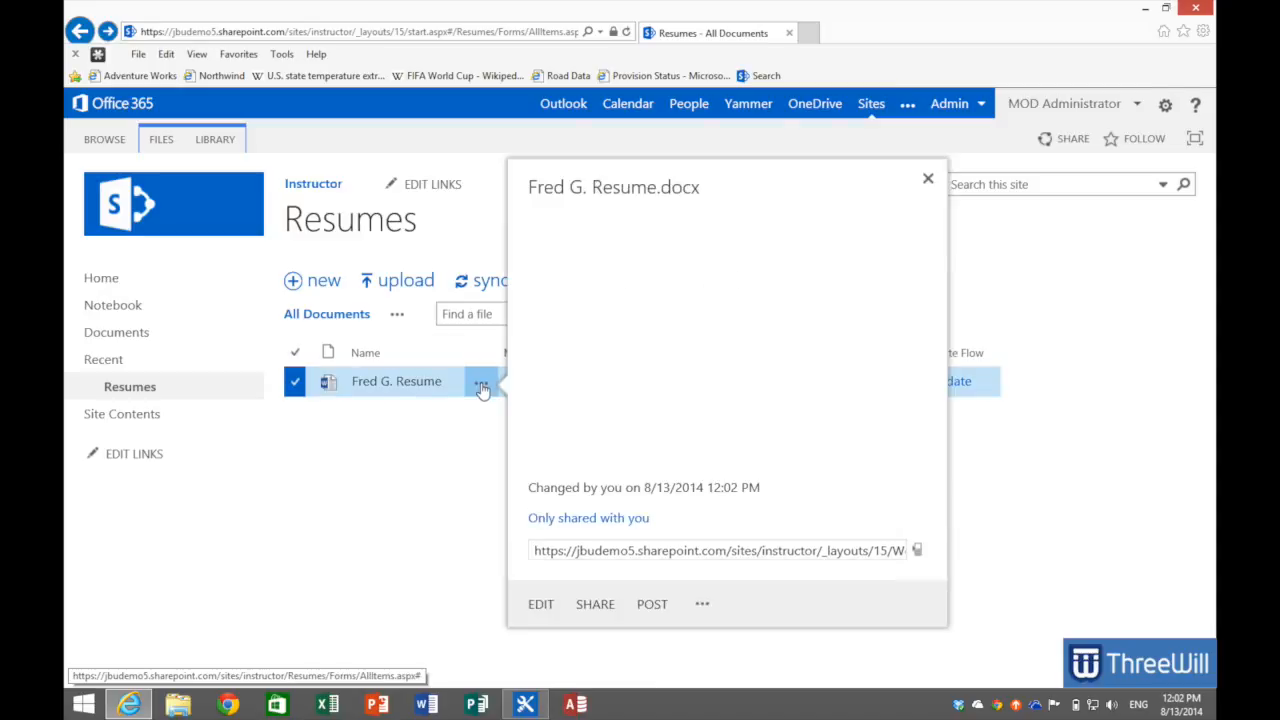
pyautogui.click(703, 606)
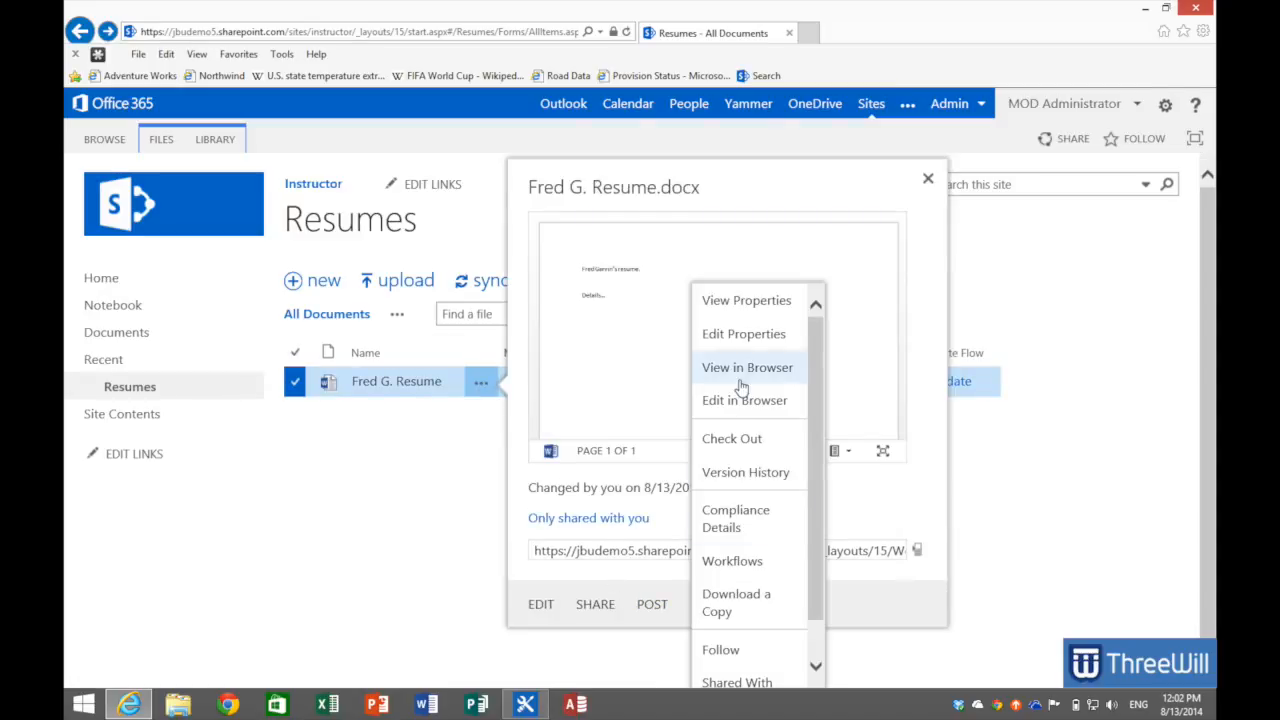
pyautogui.click(746, 340)
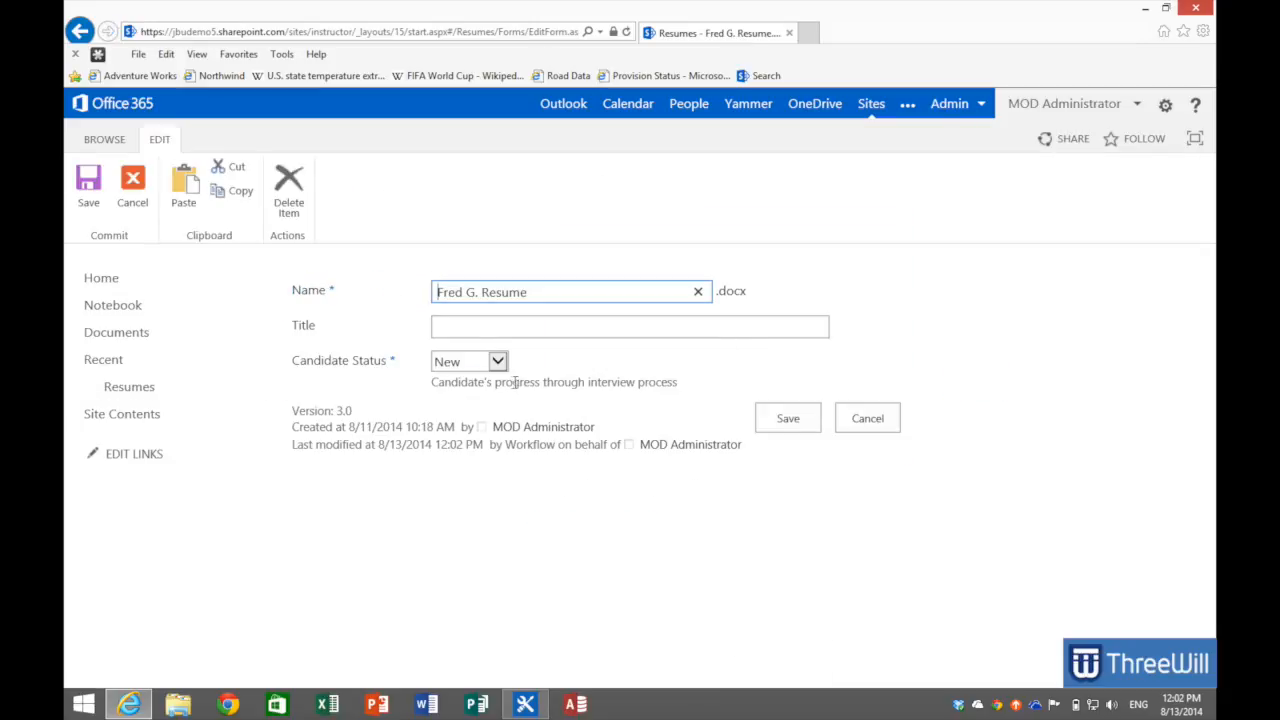
pyautogui.click(501, 367)
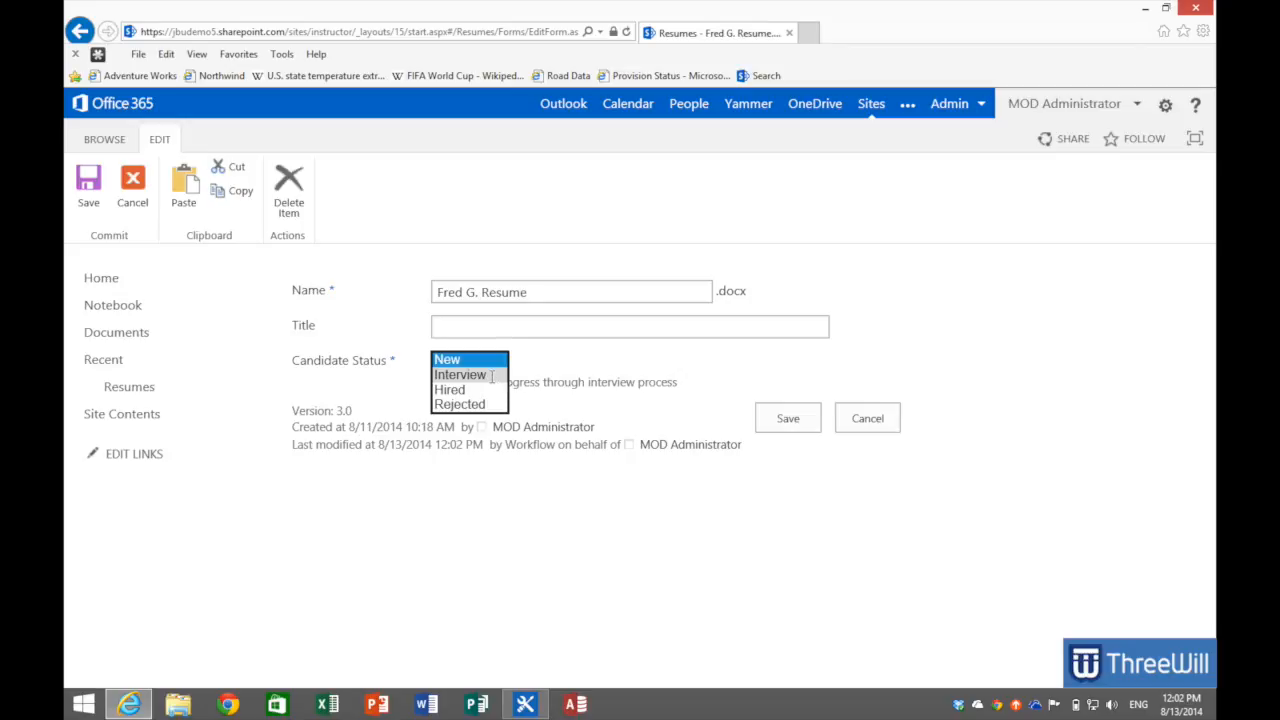
pyautogui.click(485, 404)
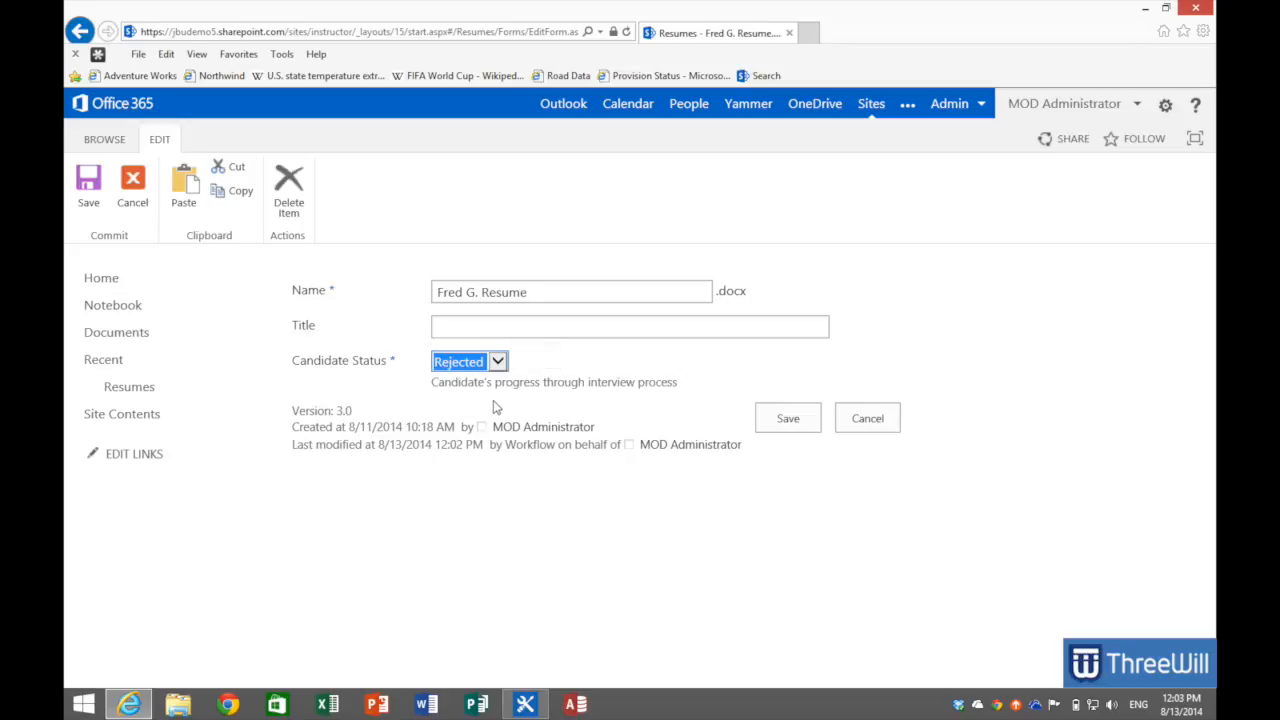
pyautogui.click(791, 418)
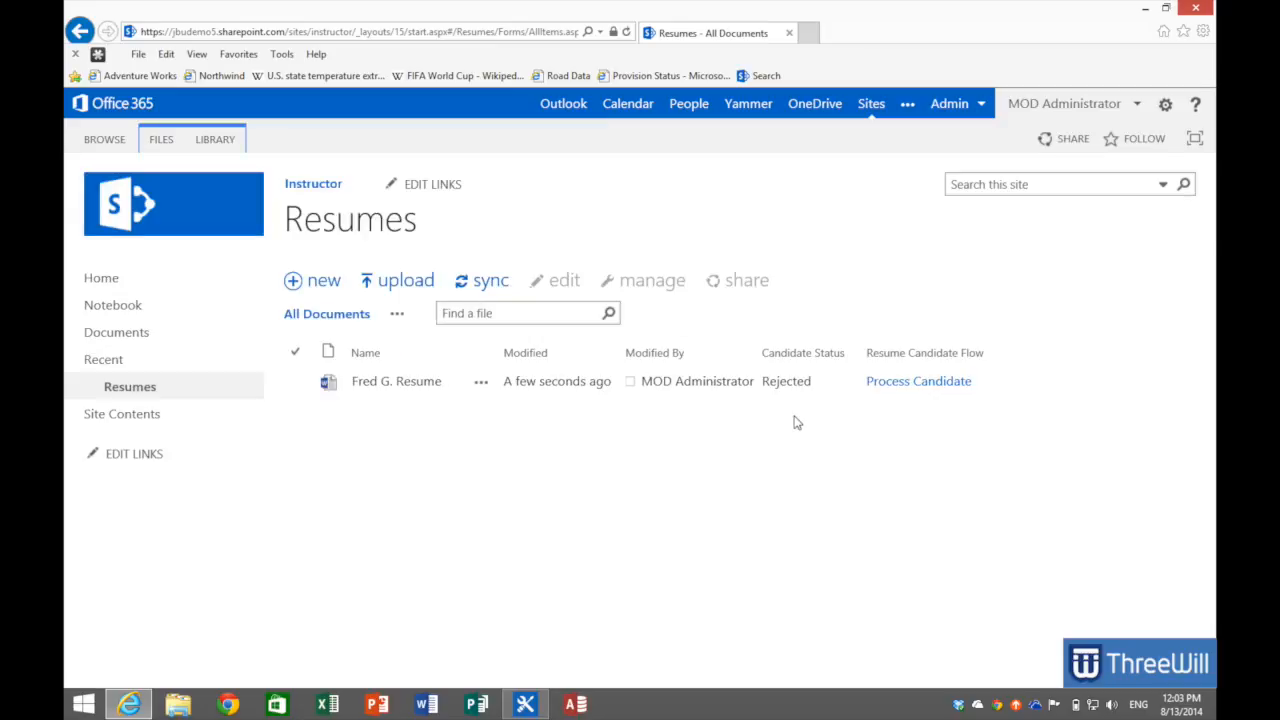
# - Reload the Resumes library and examine the workflow status and history of the resume document's Resume Candidate Flow
pyautogui.click(135, 396)
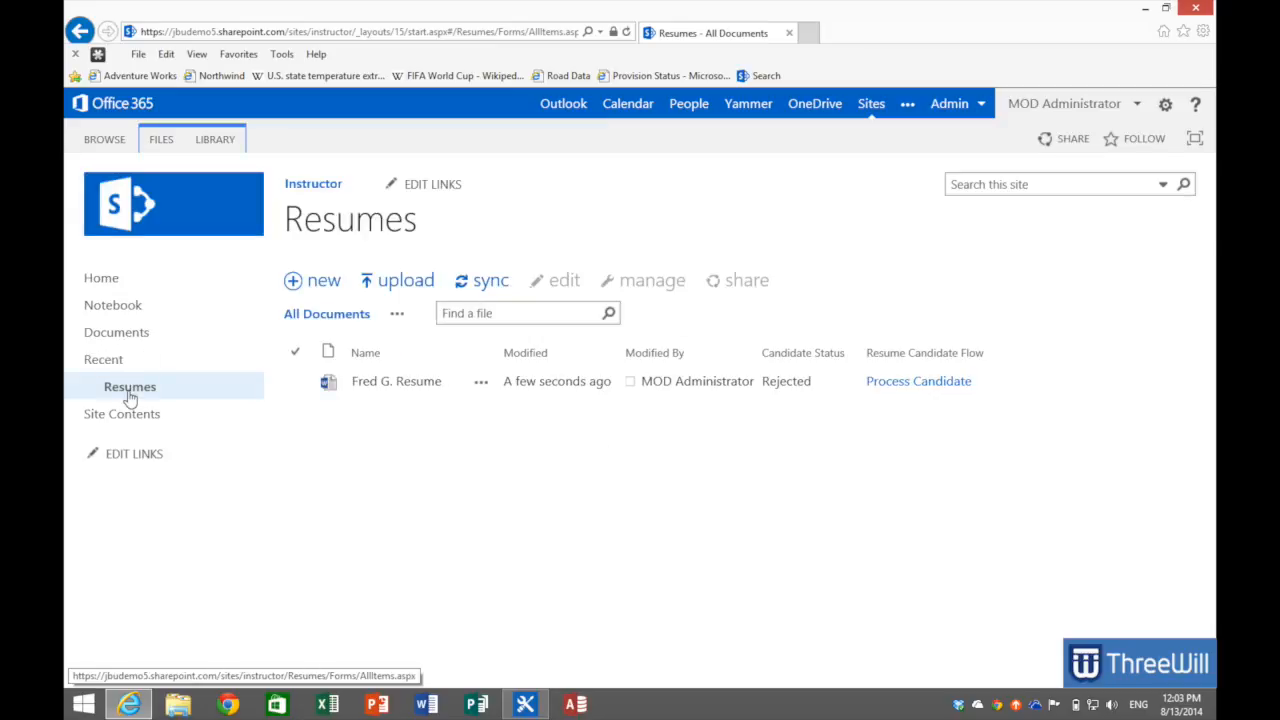
pyautogui.click(895, 388)
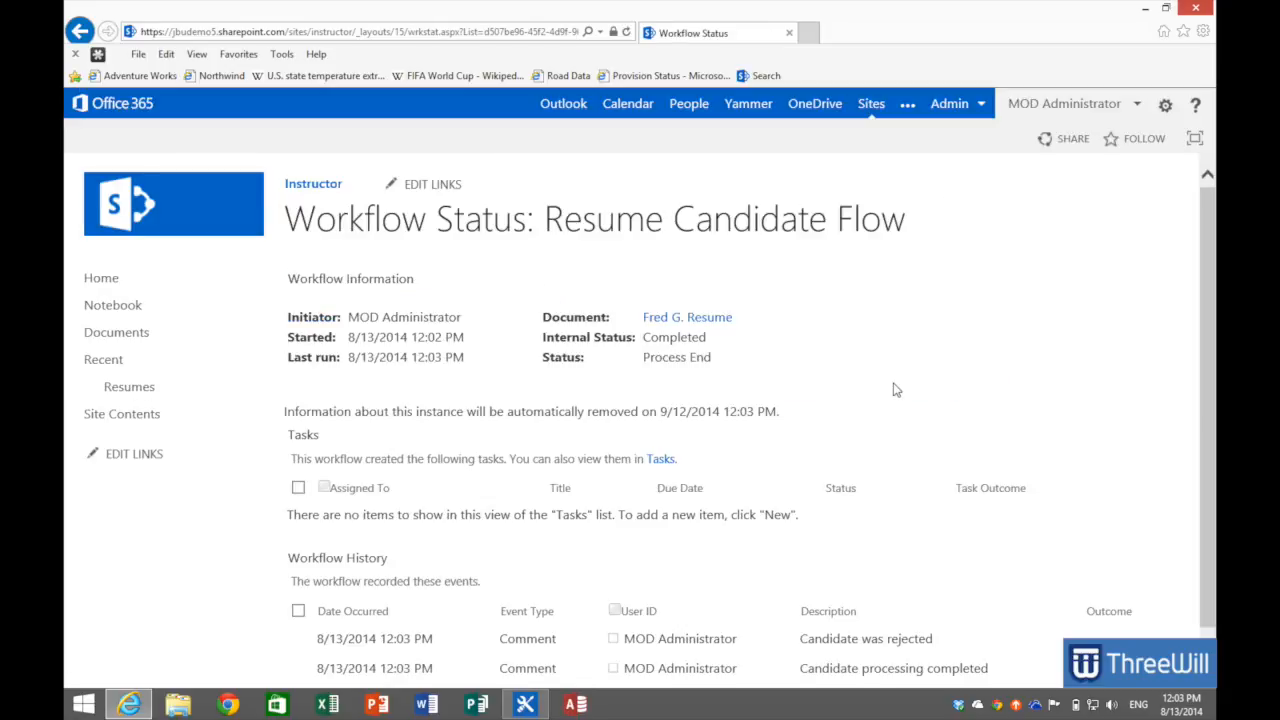
pyautogui.scroll(-1, 895, 390)
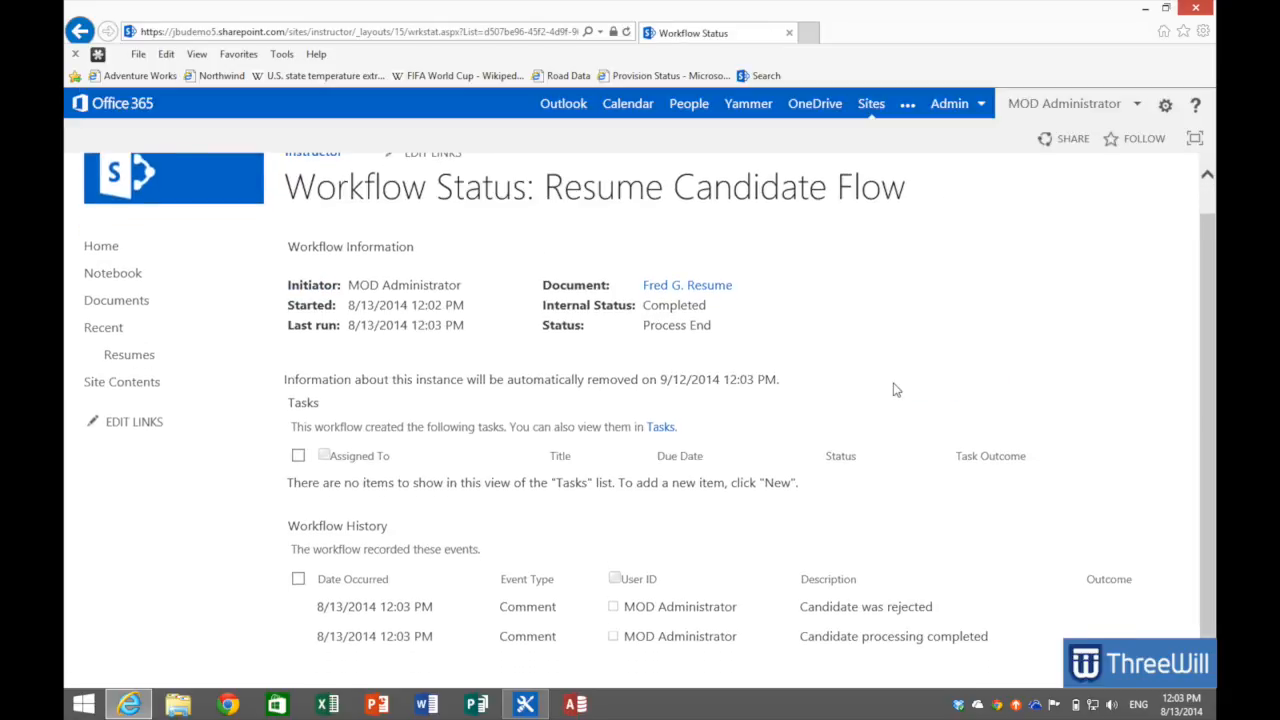